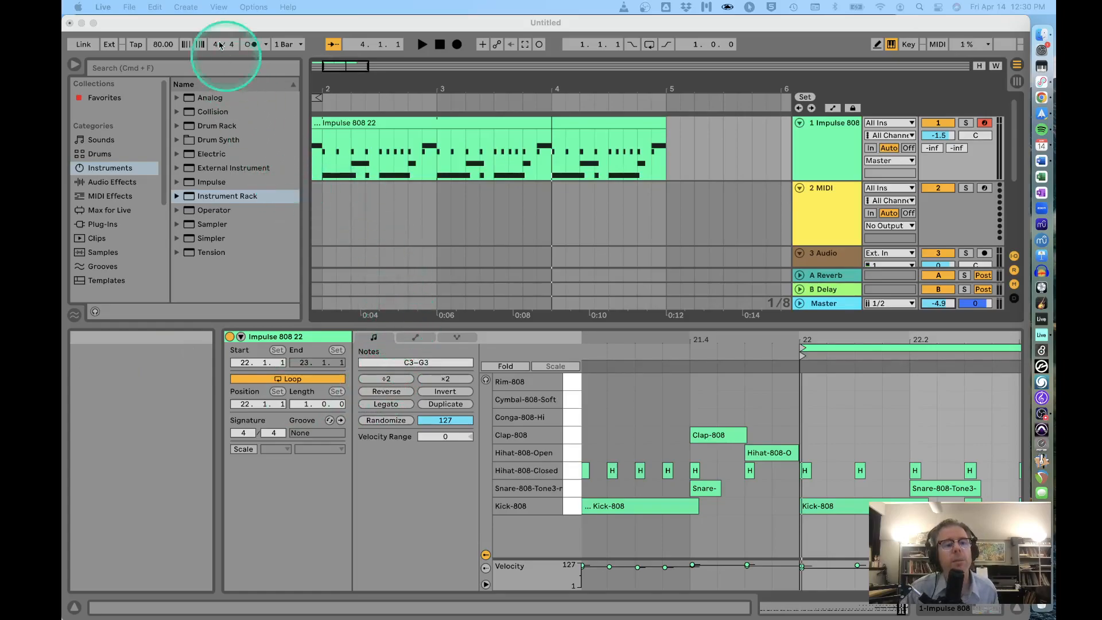
Shorten the Impulse 808 drum clip to one bar, ending at bar 2.
{"action": "left_click", "coordinate": [349, 121]}
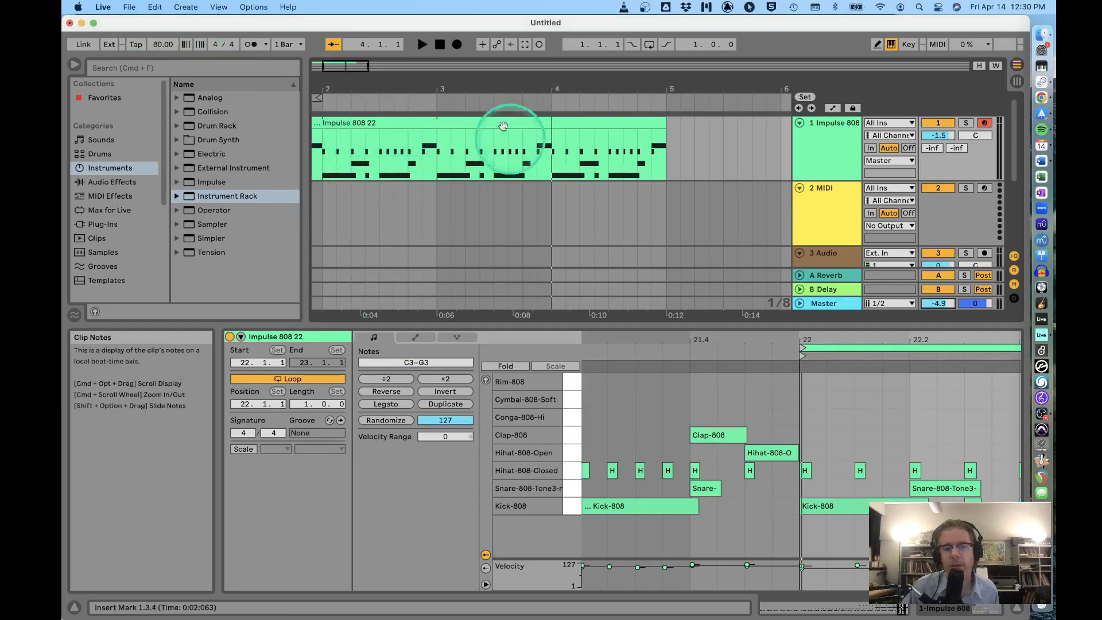
{"action": "left_click_drag", "start_coordinate": [472, 85], "coordinate": [480, 83]}
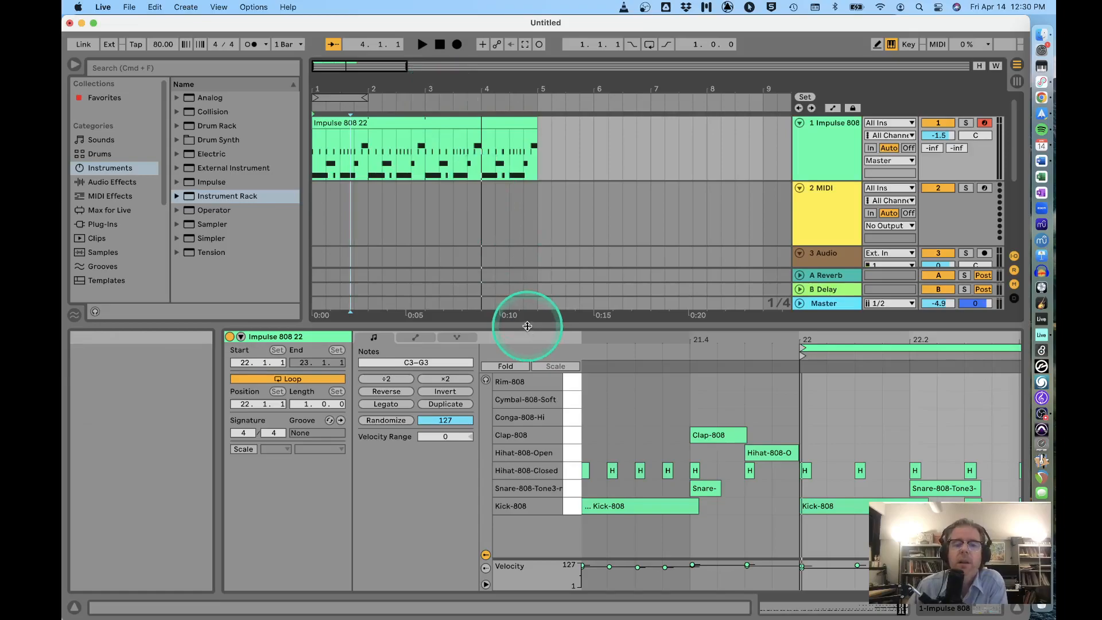
{"action": "left_click_drag", "start_coordinate": [527, 326], "coordinate": [523, 365]}
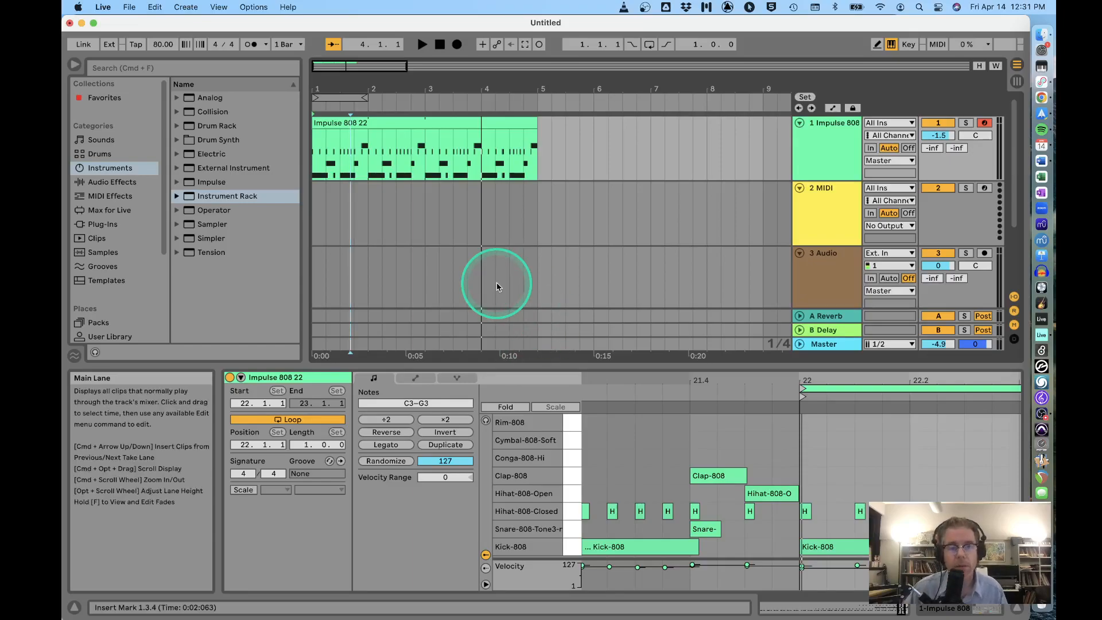
{"action": "left_click", "coordinate": [412, 228]}
{"action": "left_click_drag", "start_coordinate": [530, 122], "coordinate": [368, 127]}
{"action": "left_click", "coordinate": [411, 141]}
{"action": "left_click", "coordinate": [349, 124]}
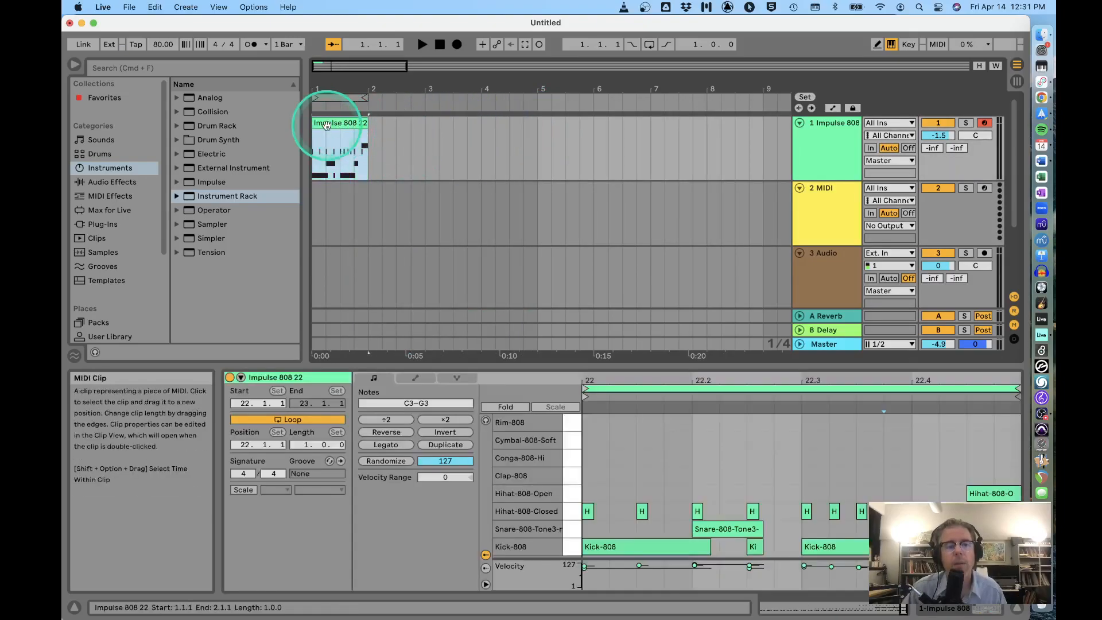
Examine the available record quantization settings and which note value is active.
{"action": "left_click", "coordinate": [339, 97]}
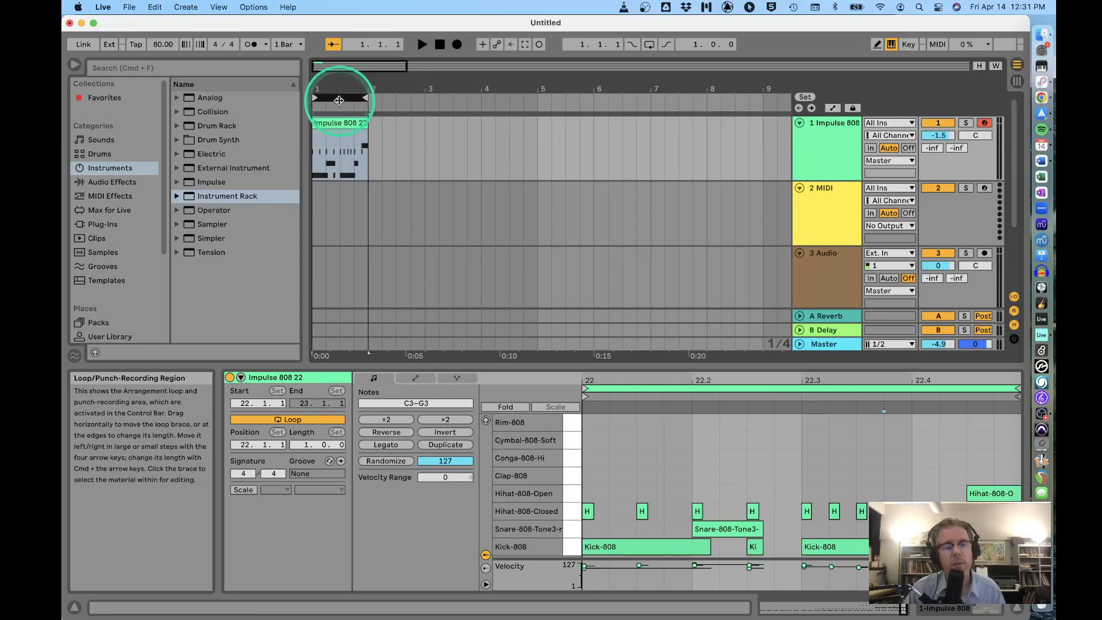
{"action": "left_click", "coordinate": [155, 7]}
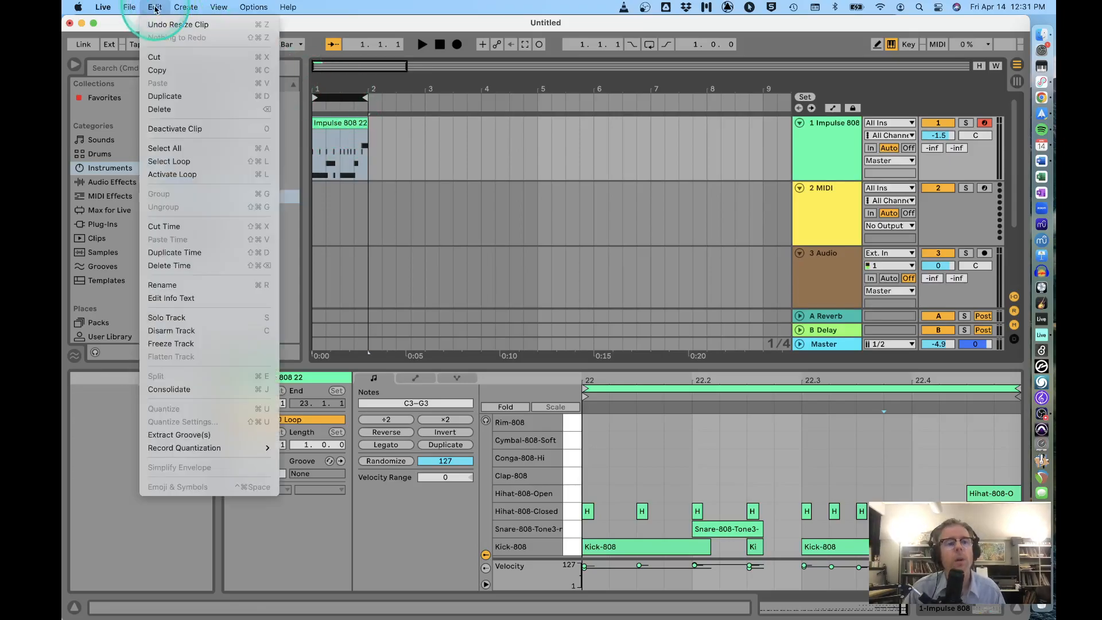
{"action": "mouse_move", "coordinate": [212, 448]}
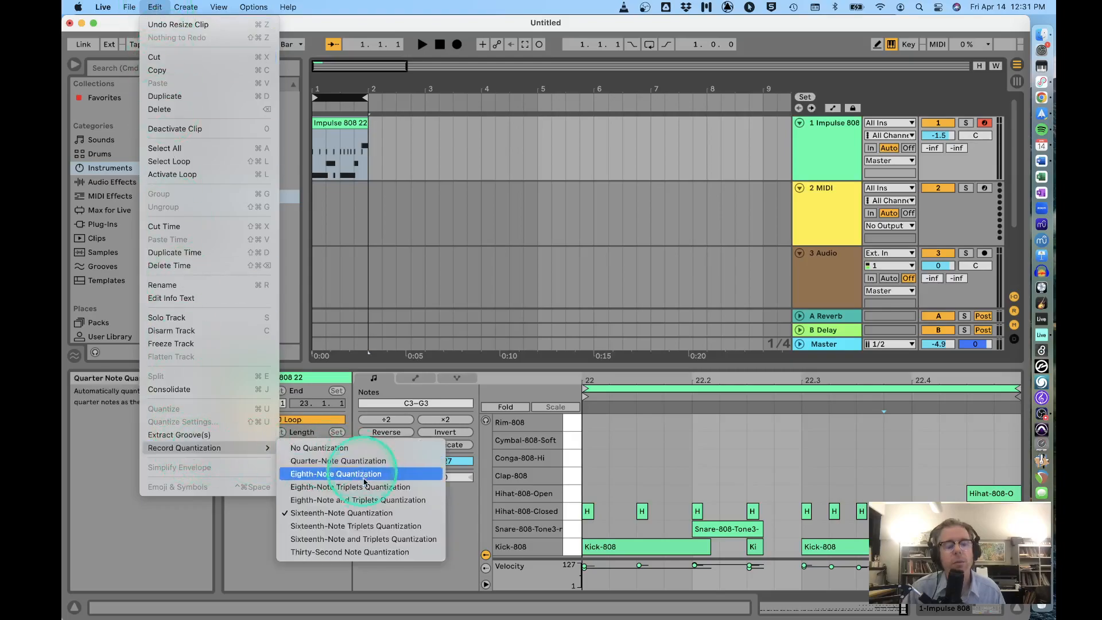
{"action": "left_click", "coordinate": [379, 221]}
{"action": "left_click", "coordinate": [155, 7]}
{"action": "mouse_move", "coordinate": [182, 449]}
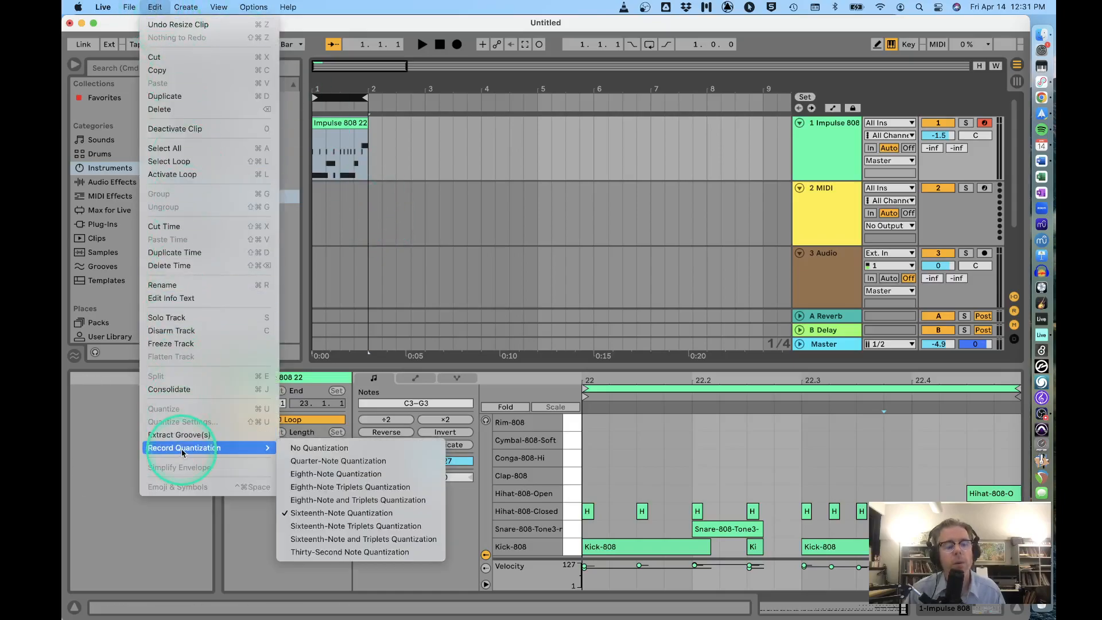
{"action": "left_click", "coordinate": [381, 263]}
{"action": "left_click", "coordinate": [382, 214]}
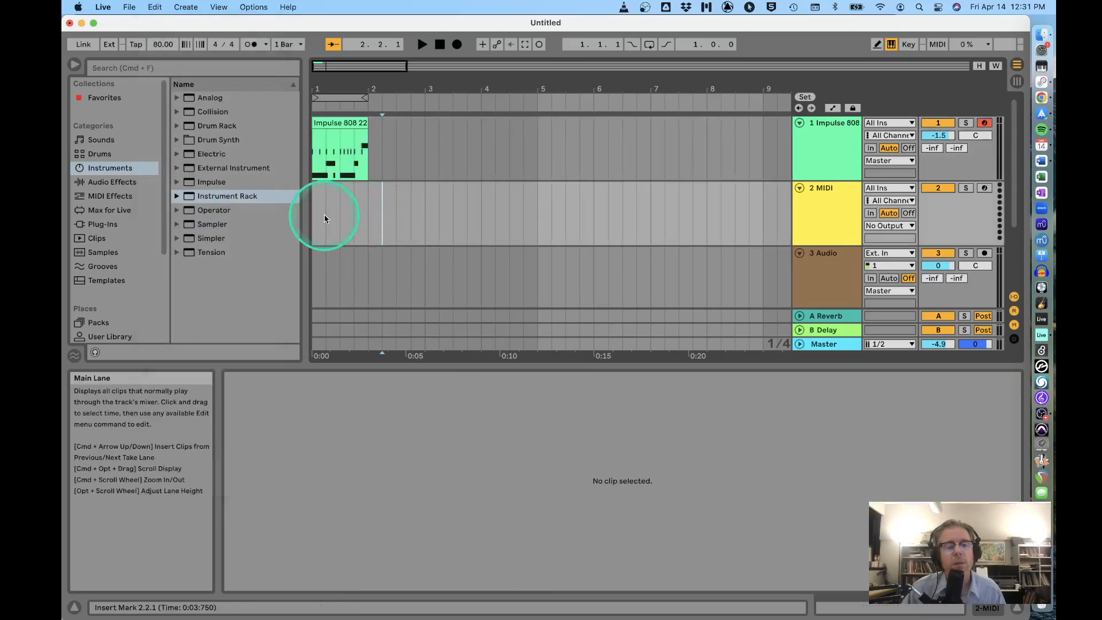
Extend the Impulse 808 drum clip and the arrangement loop region to two bars, both ending at bar 3.
{"action": "left_click_drag", "start_coordinate": [364, 122], "coordinate": [419, 122]}
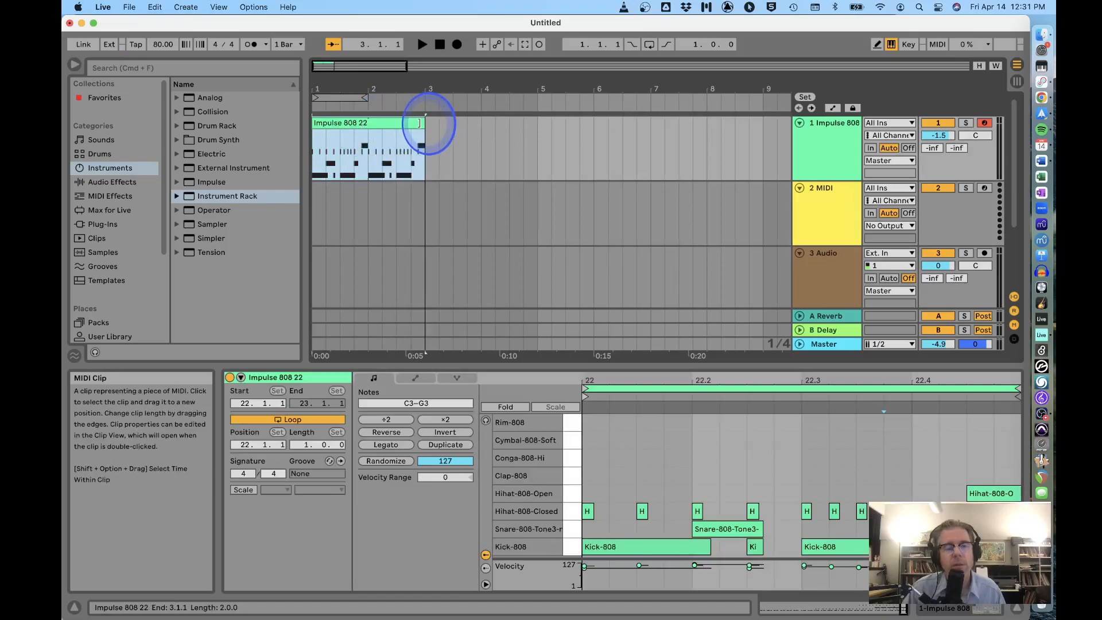
{"action": "left_click", "coordinate": [365, 98]}
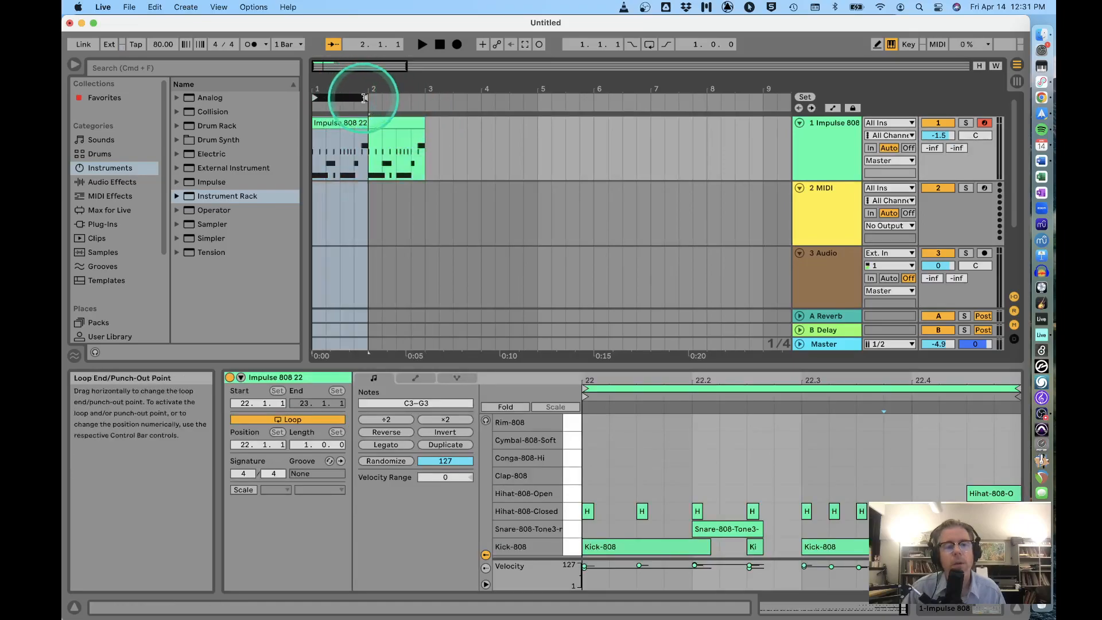
{"action": "left_click_drag", "start_coordinate": [365, 98], "coordinate": [417, 100]}
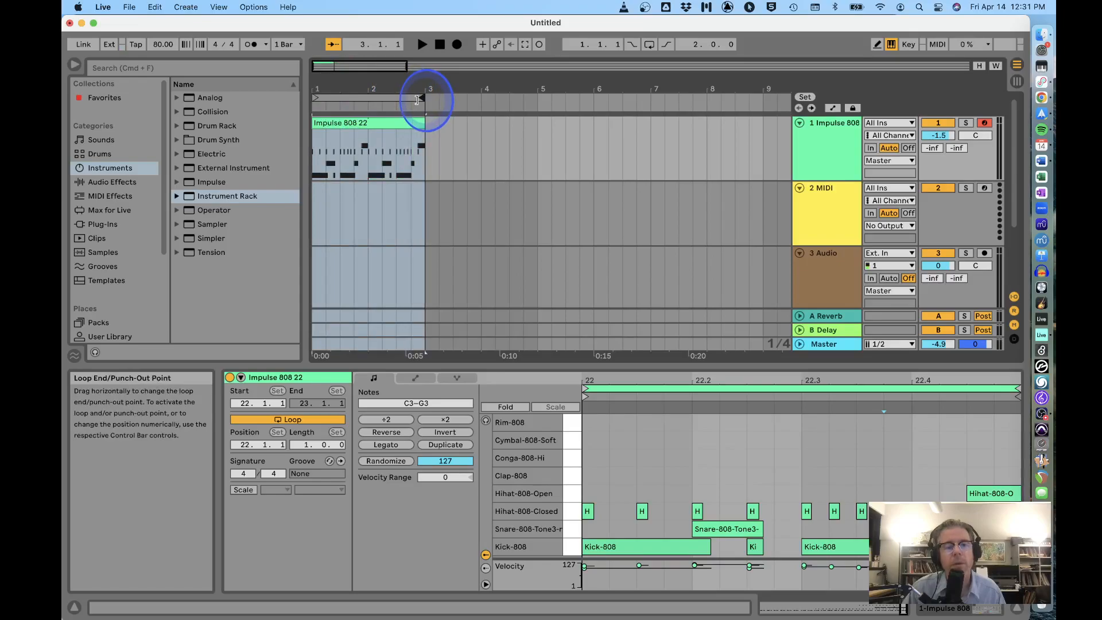
{"action": "left_click", "coordinate": [378, 100]}
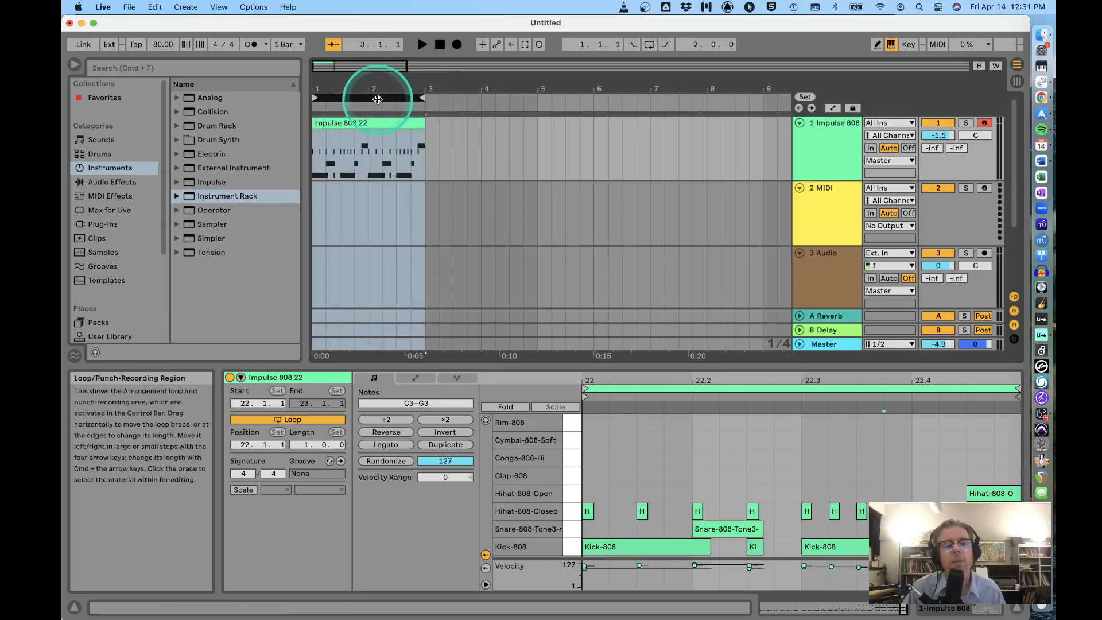
Turn on arrangement looping and MIDI arrangement overdub.
{"action": "left_click", "coordinate": [650, 45]}
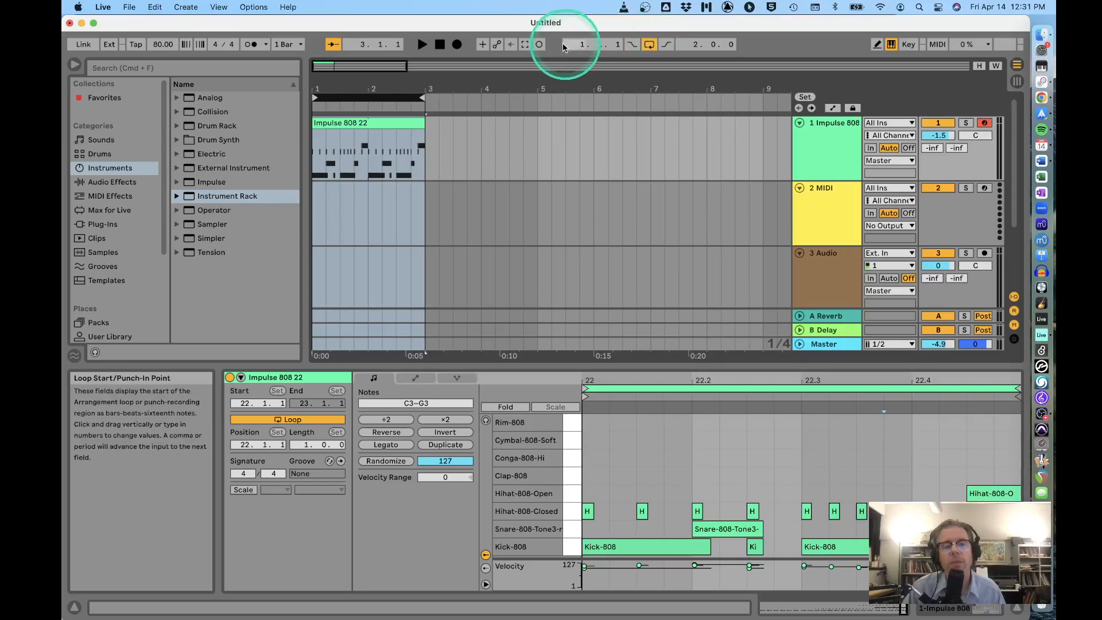
{"action": "left_click", "coordinate": [482, 46]}
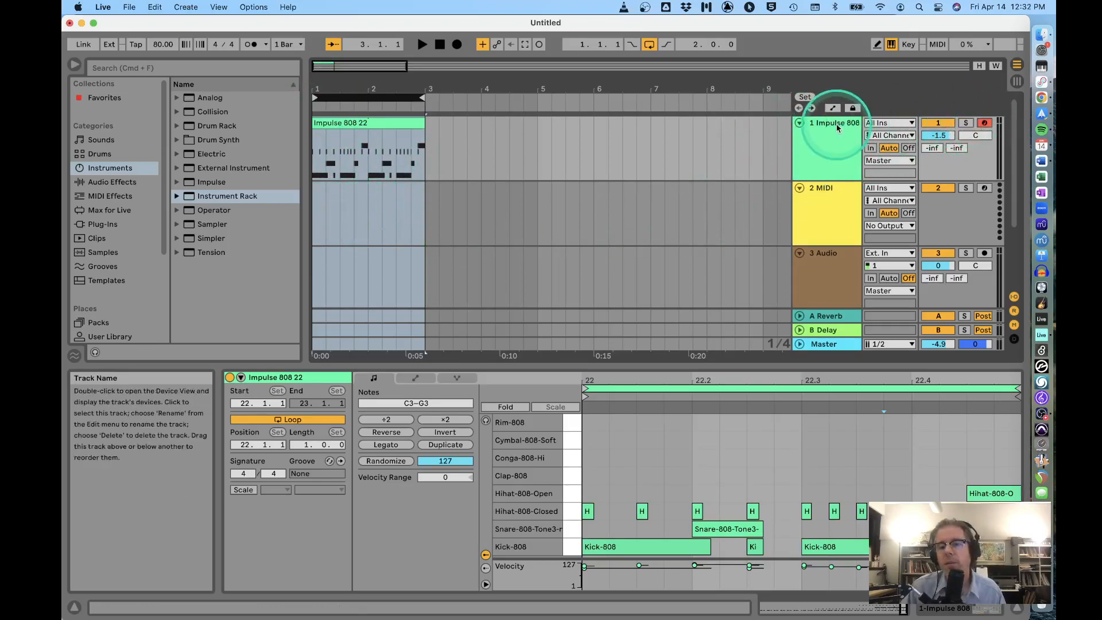
Disarm the Impulse 808 track and load the Basic 303 Bass instrument rack onto the empty MIDI track.
{"action": "left_click", "coordinate": [985, 123]}
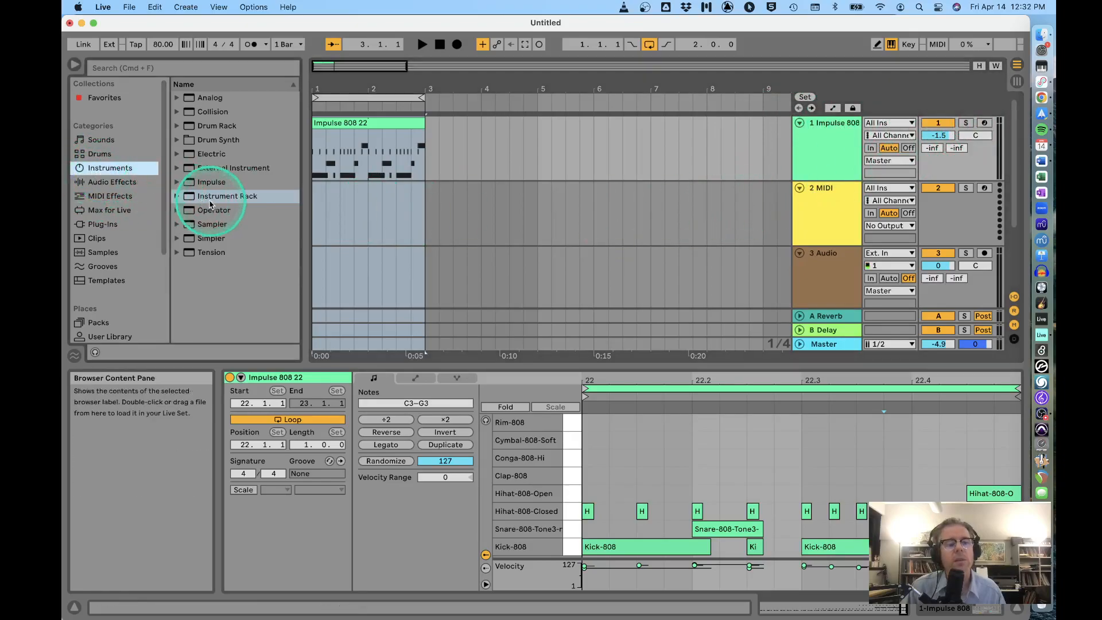
{"action": "left_click", "coordinate": [178, 196]}
{"action": "left_click", "coordinate": [177, 197]}
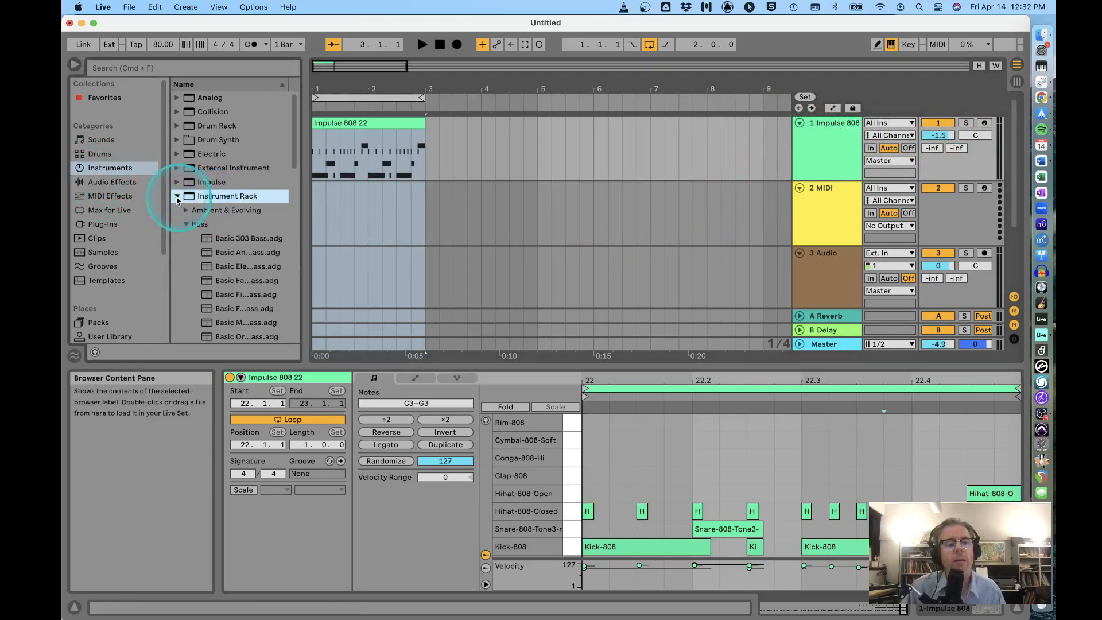
{"action": "left_click", "coordinate": [208, 240]}
{"action": "left_click_drag", "start_coordinate": [207, 241], "coordinate": [348, 225]}
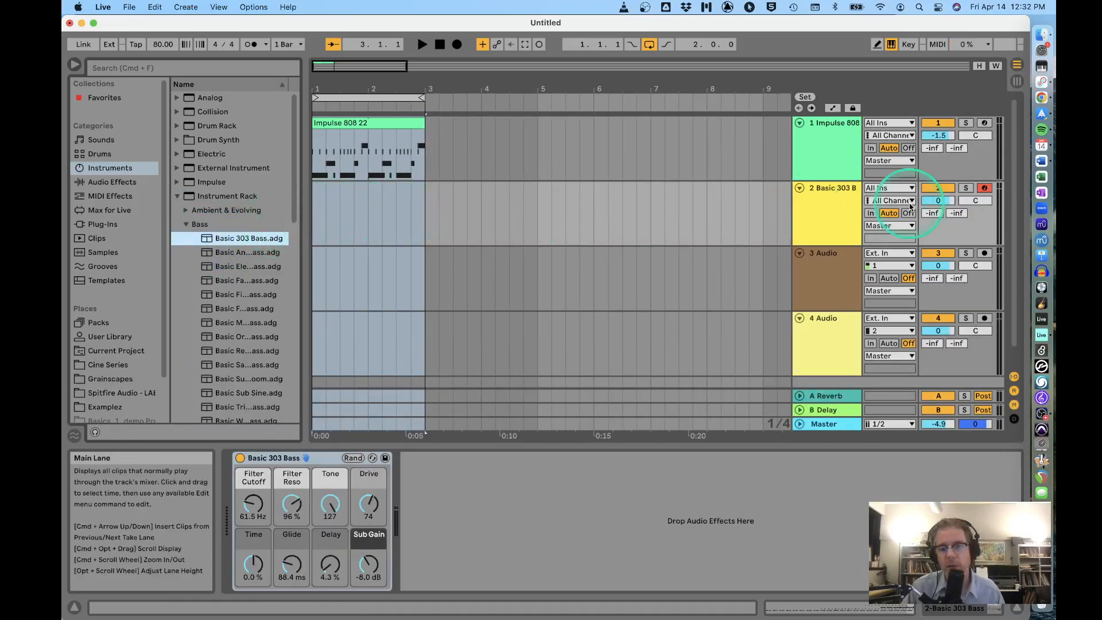
{"action": "left_click", "coordinate": [845, 194]}
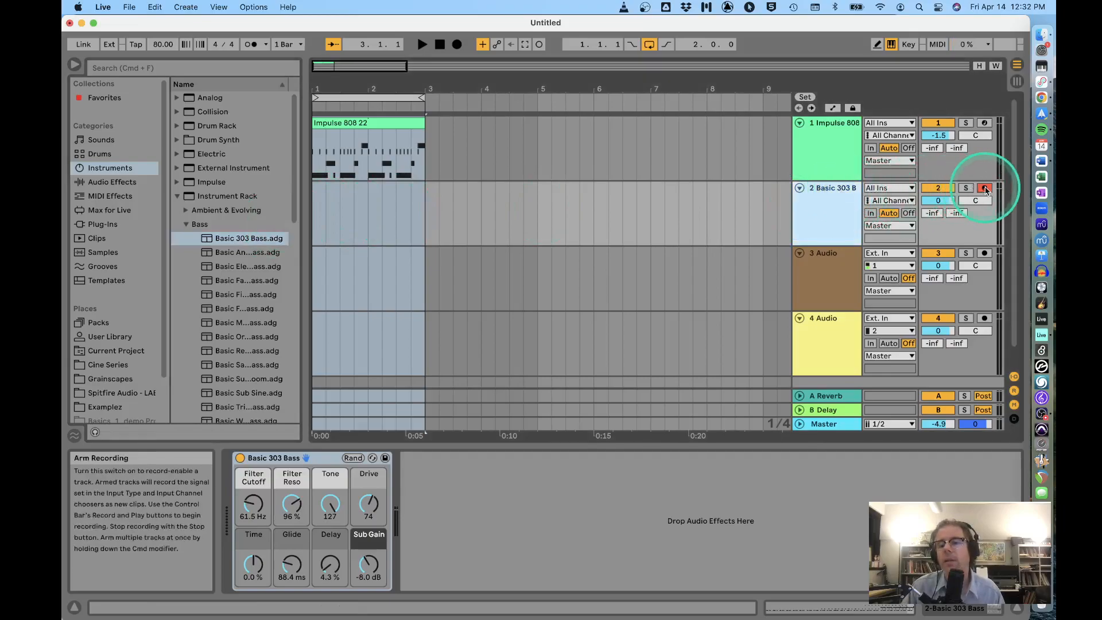
{"action": "left_click", "coordinate": [448, 229]}
{"action": "left_click", "coordinate": [391, 226]}
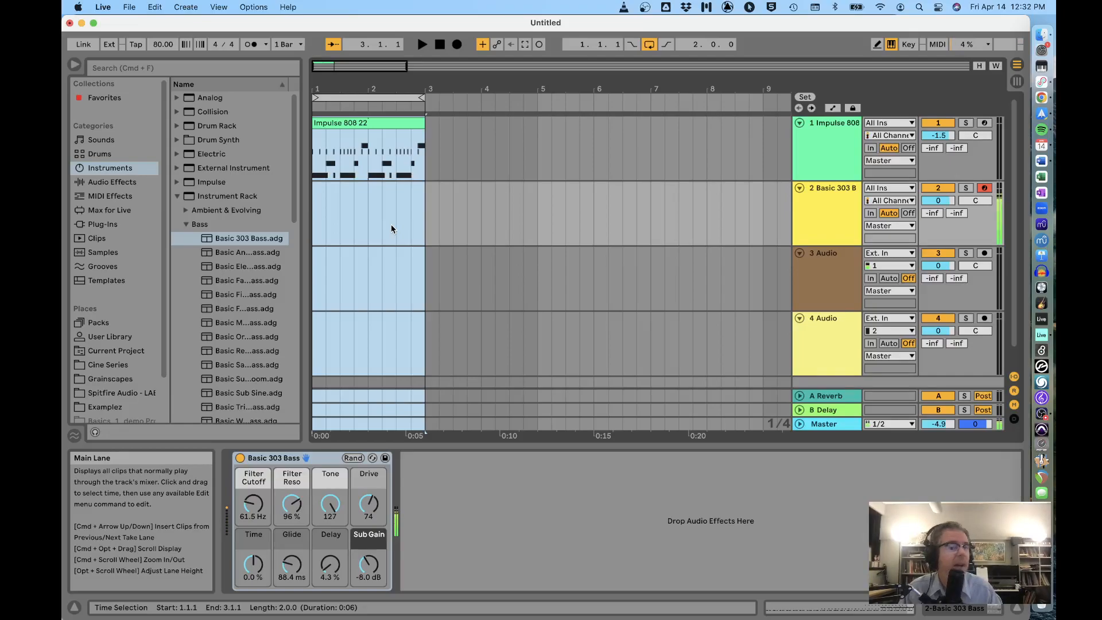
{"action": "left_click", "coordinate": [388, 229]}
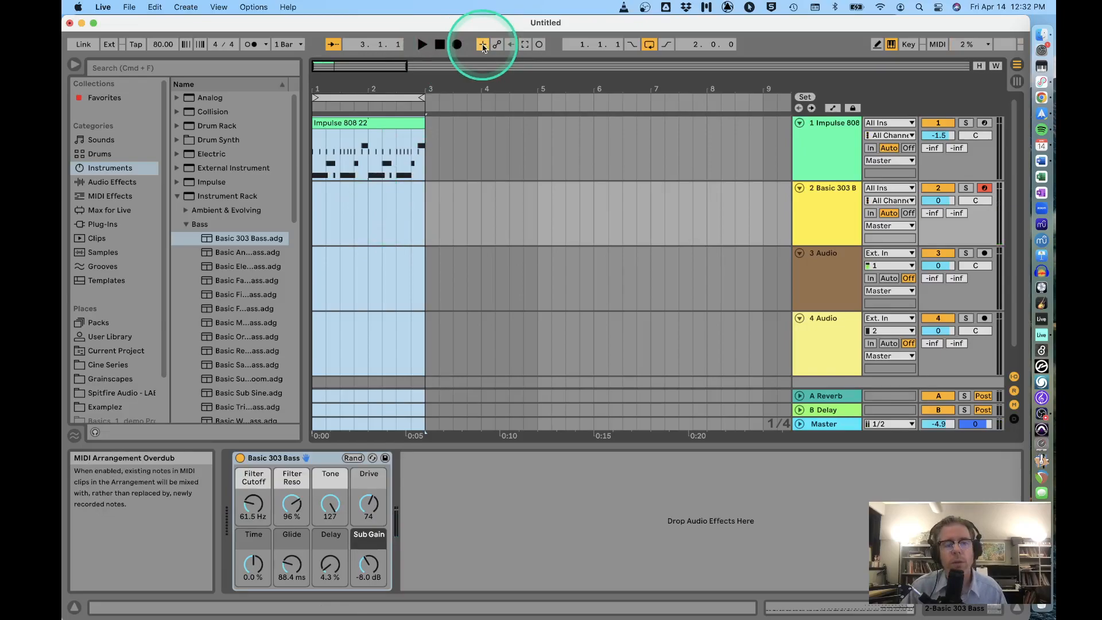
{"action": "left_click", "coordinate": [650, 46]}
{"action": "left_click", "coordinate": [382, 97]}
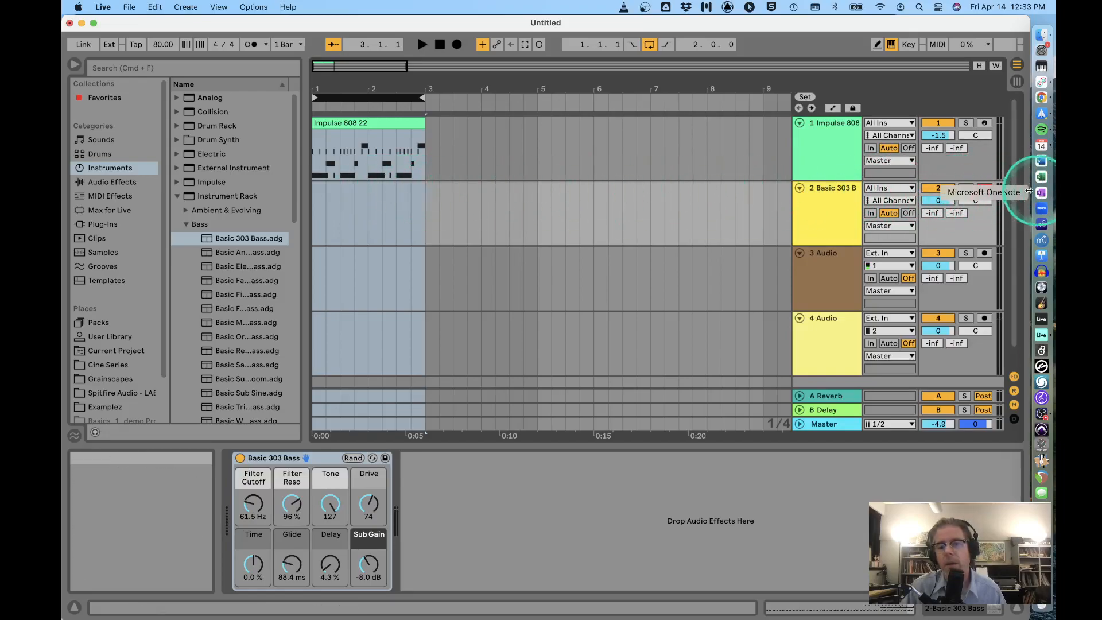
Switch record arming over to the Impulse 808 track and back to the Basic 303 Bass track.
{"action": "left_click", "coordinate": [985, 188]}
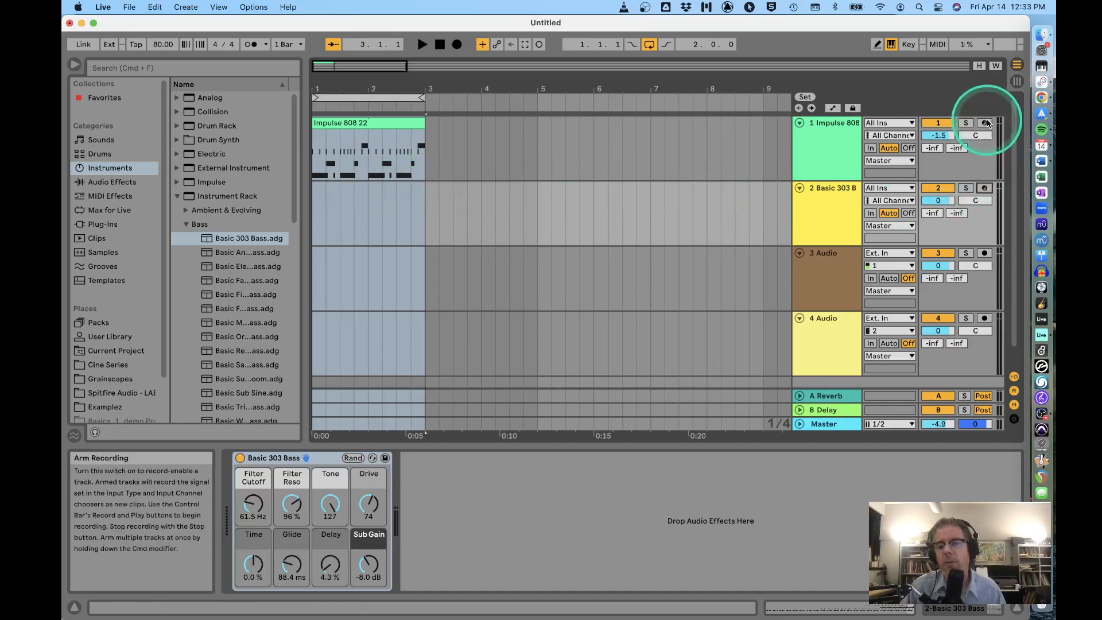
{"action": "left_click", "coordinate": [985, 123]}
{"action": "left_click", "coordinate": [985, 189]}
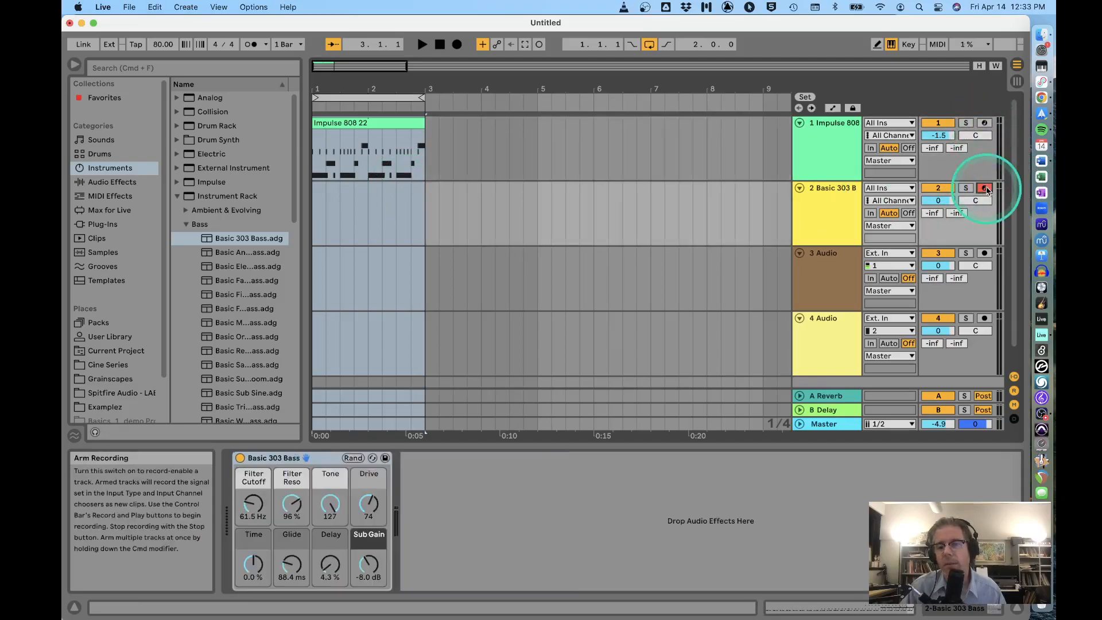
{"action": "left_click", "coordinate": [984, 123]}
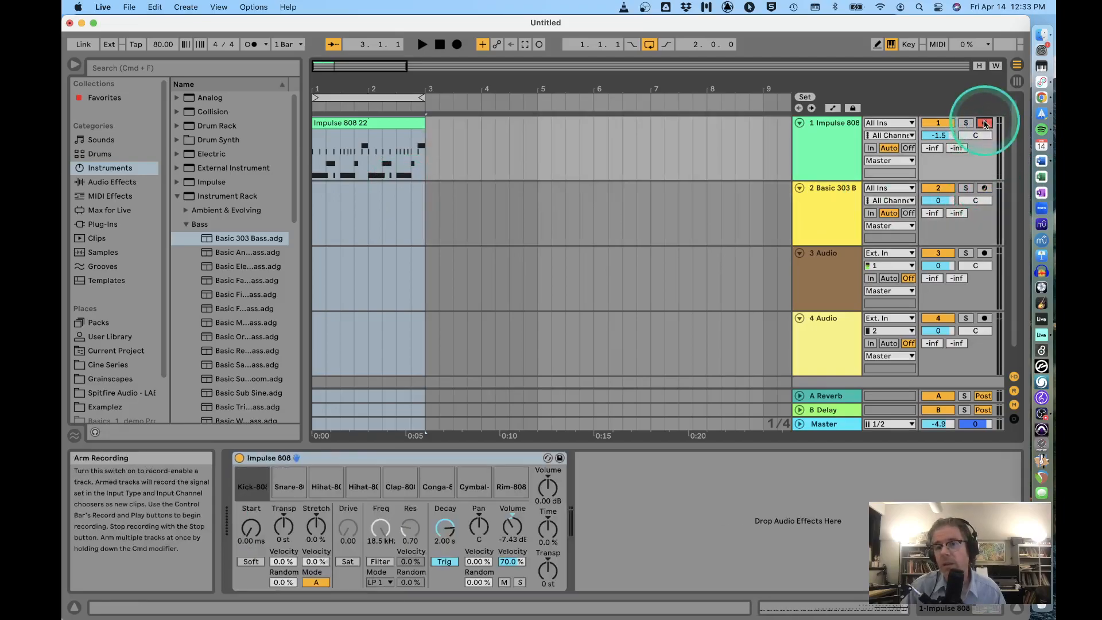
{"action": "left_click", "coordinate": [986, 189]}
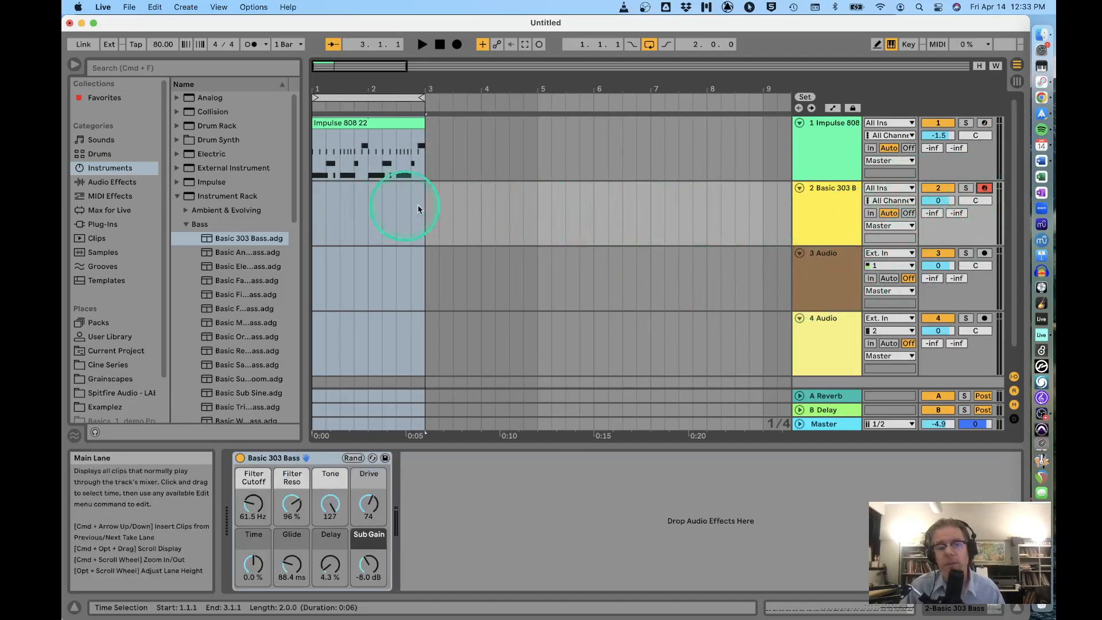
Delete both audio tracks below the Basic 303 Bass track.
{"action": "left_click", "coordinate": [820, 262]}
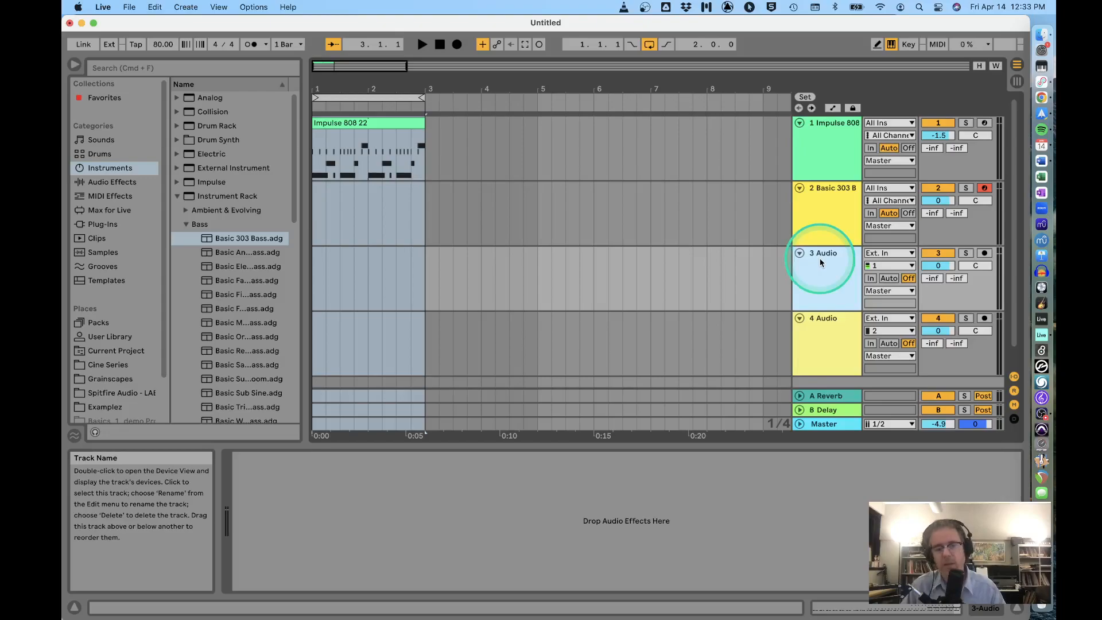
{"action": "key", "text": "Delete"}
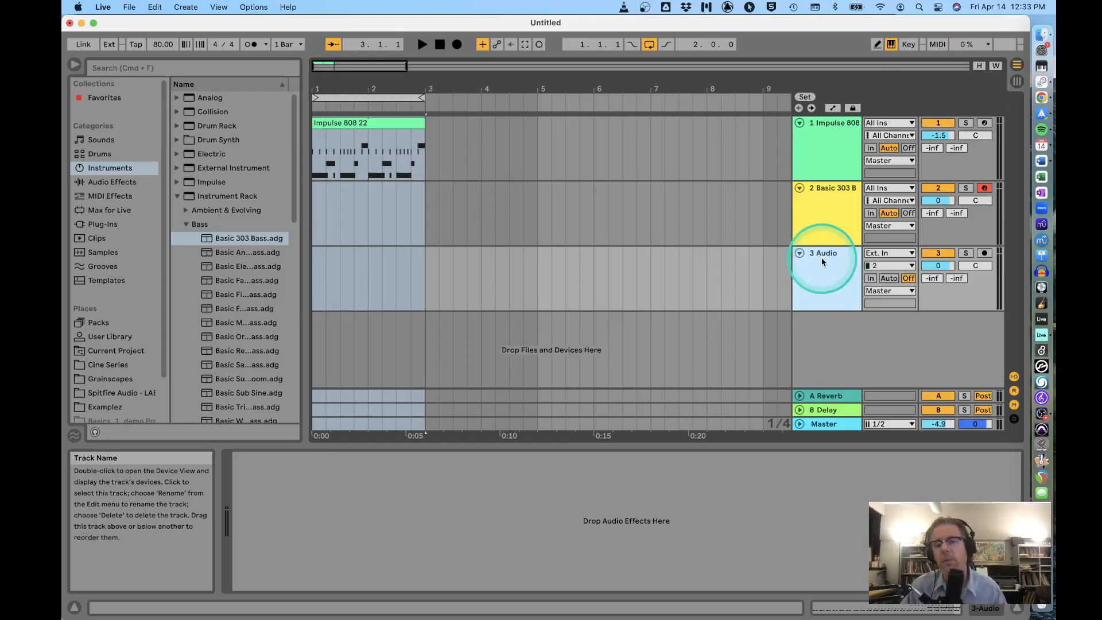
{"action": "key", "text": "Delete"}
Select the Basic 303 Bass track and turn on the metronome.
{"action": "left_click", "coordinate": [680, 326]}
{"action": "left_click", "coordinate": [826, 190]}
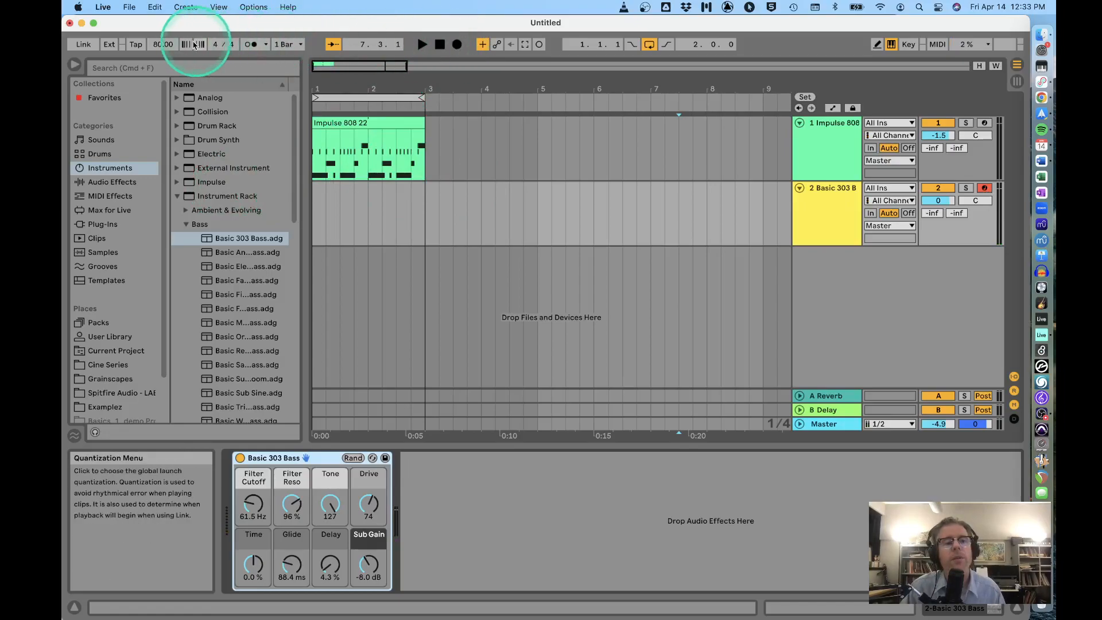
{"action": "left_click", "coordinate": [254, 44]}
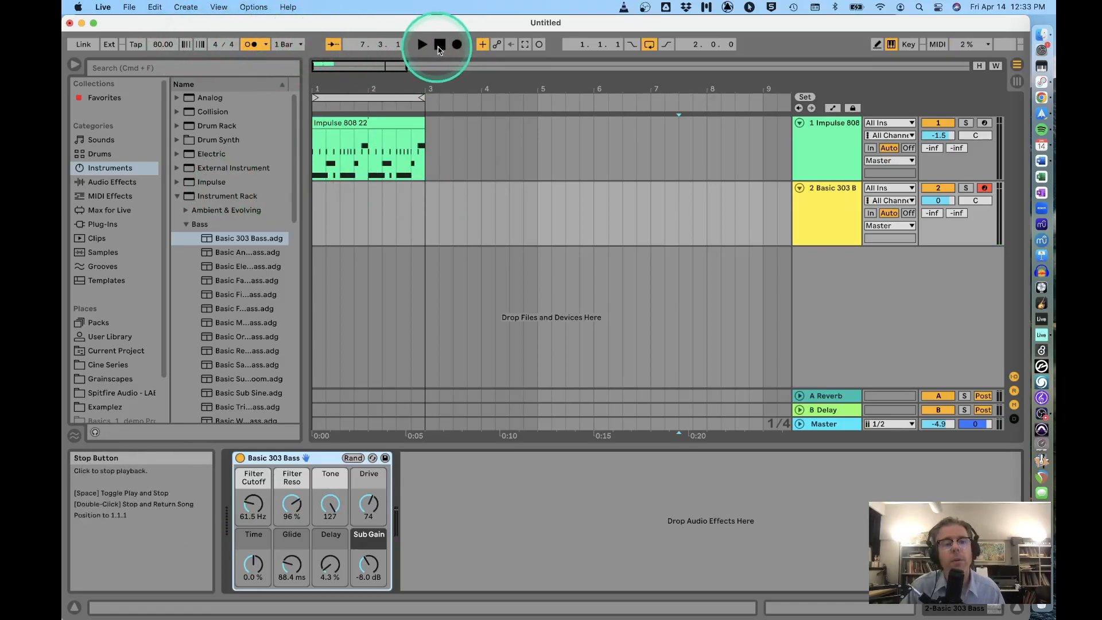
{"action": "left_click", "coordinate": [456, 44]}
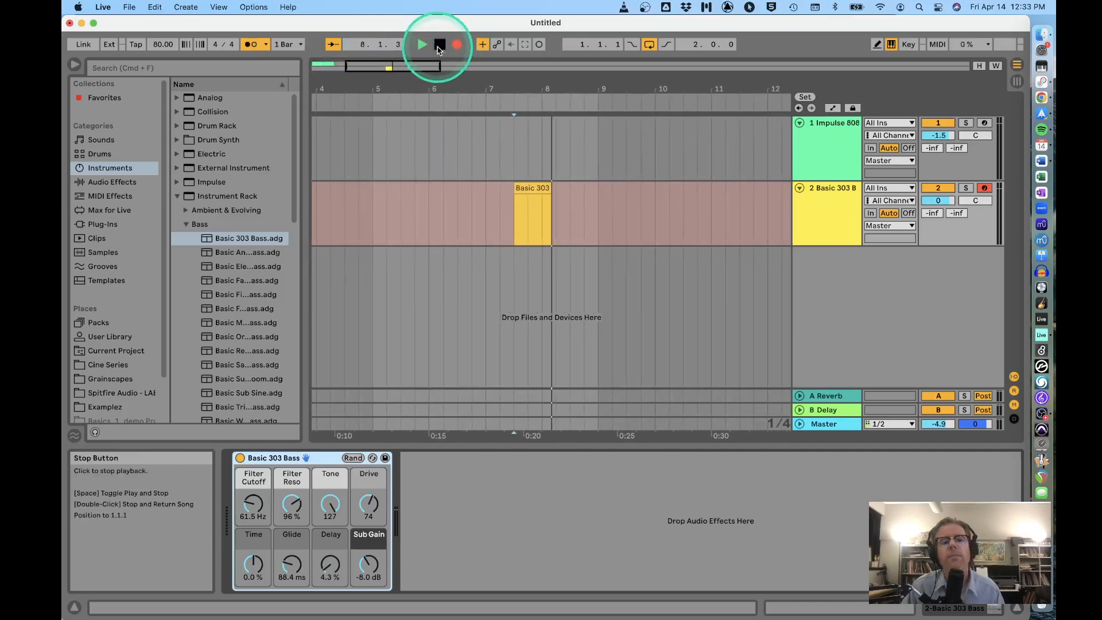
{"action": "left_click", "coordinate": [439, 46]}
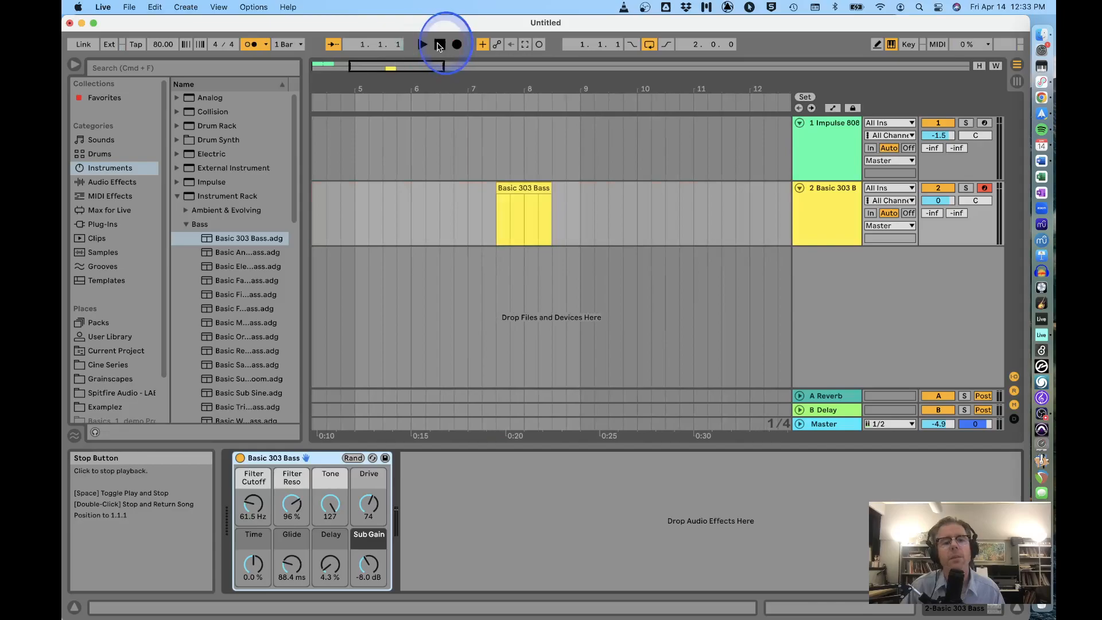
{"action": "left_click", "coordinate": [526, 189]}
{"action": "key", "text": "Delete"}
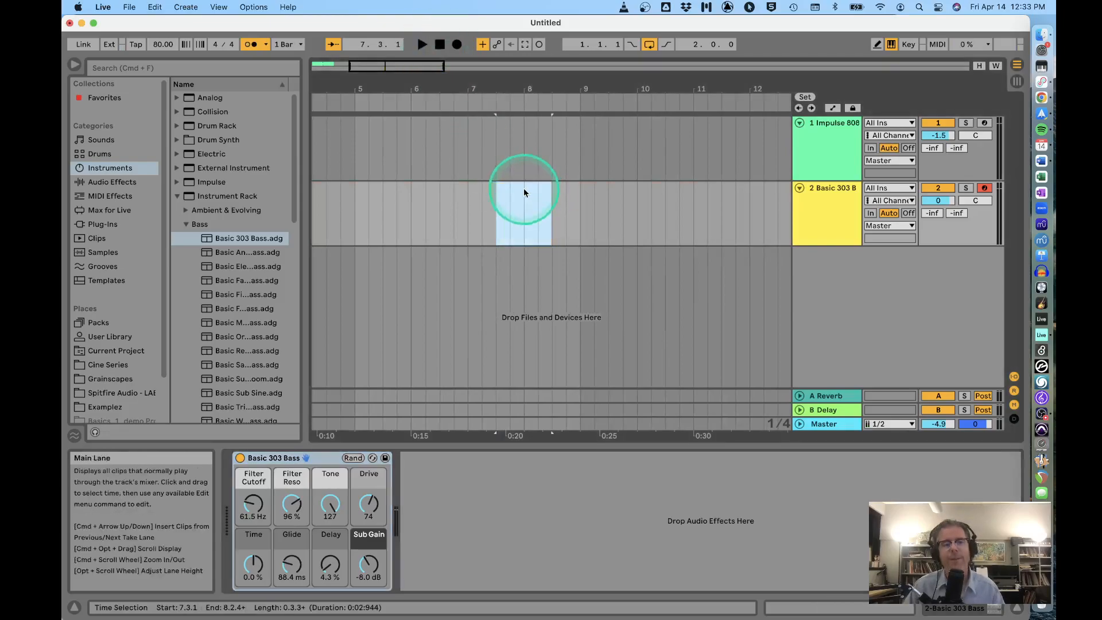
Return the playhead to 1.1.1 and record a bass take on the Basic 303 Bass track over the two-bar loop.
{"action": "left_click", "coordinate": [440, 46]}
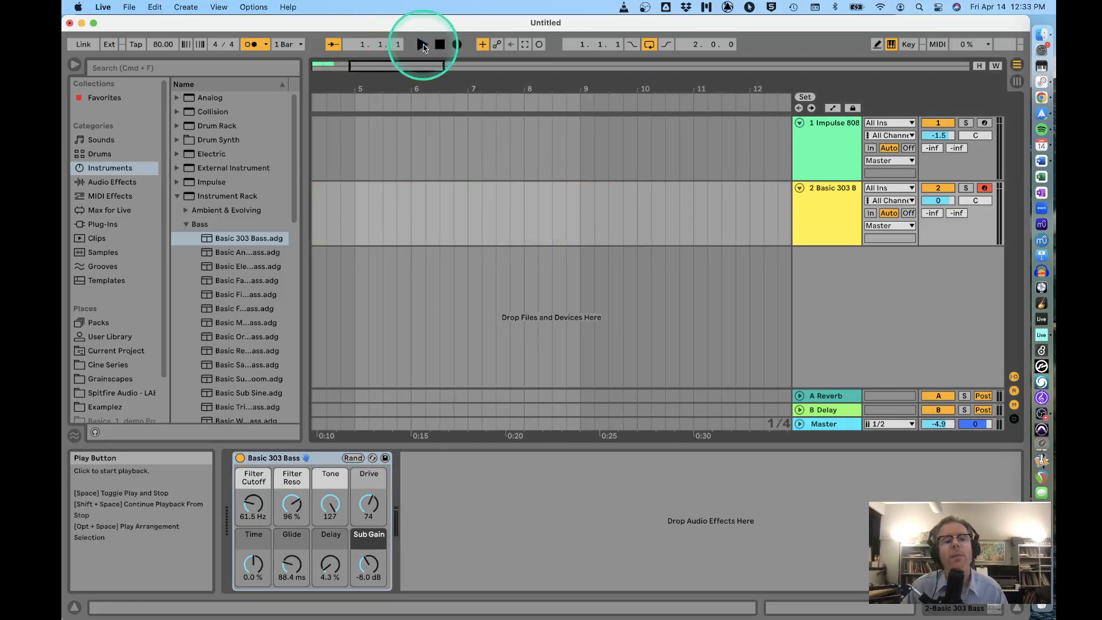
{"action": "left_click", "coordinate": [458, 46]}
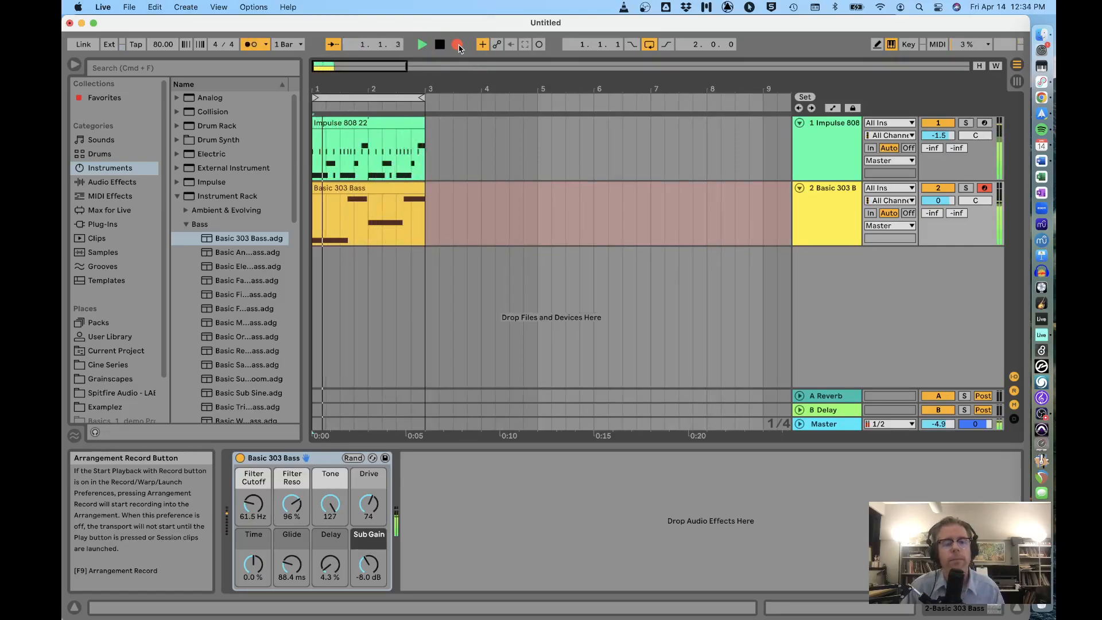
{"action": "left_click", "coordinate": [454, 47]}
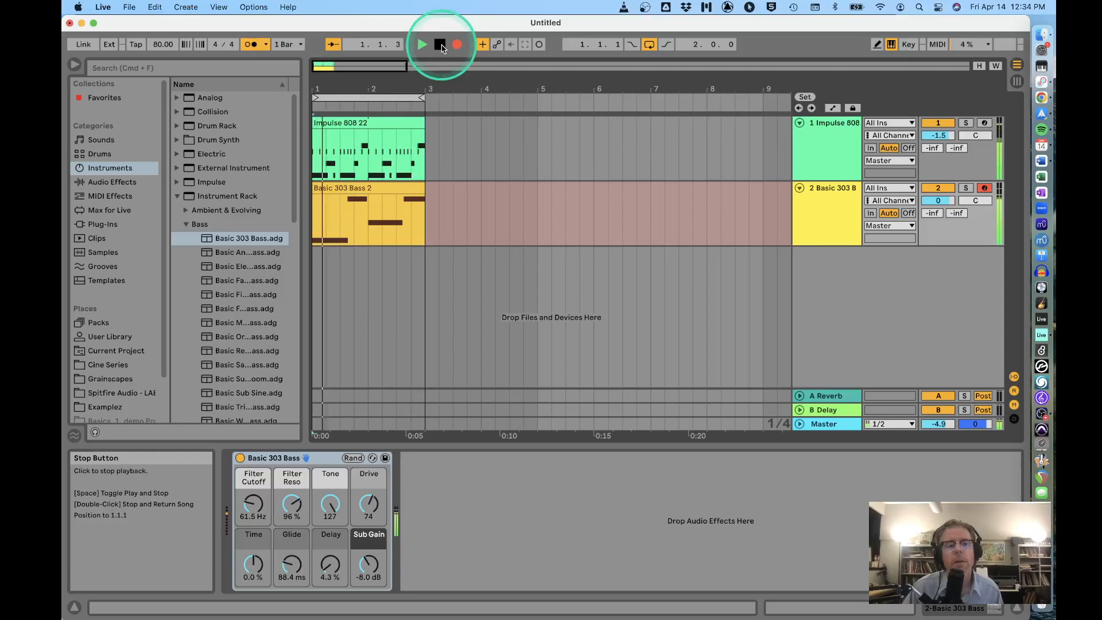
{"action": "left_click", "coordinate": [440, 45]}
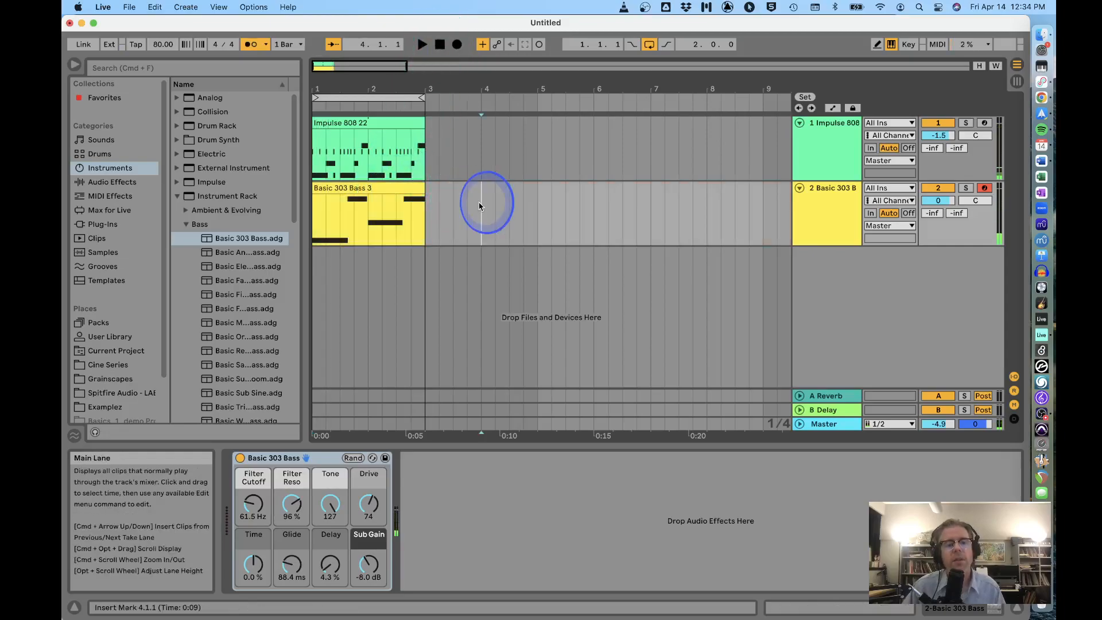
Delete the recorded bass clip from the Basic 303 Bass track.
{"action": "left_click", "coordinate": [453, 207]}
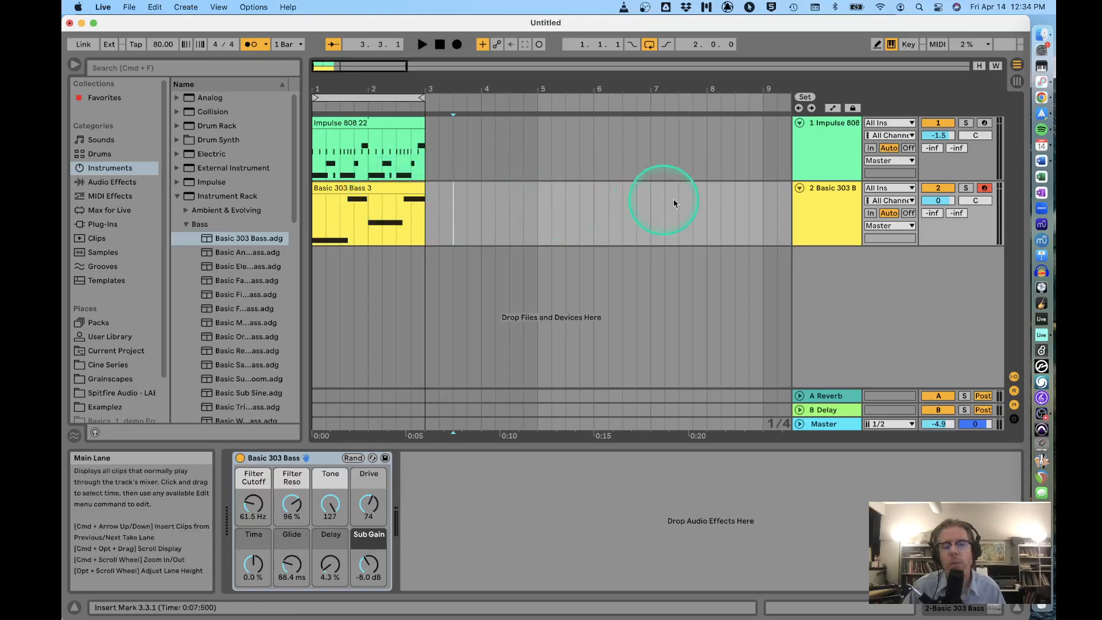
{"action": "left_click", "coordinate": [376, 210]}
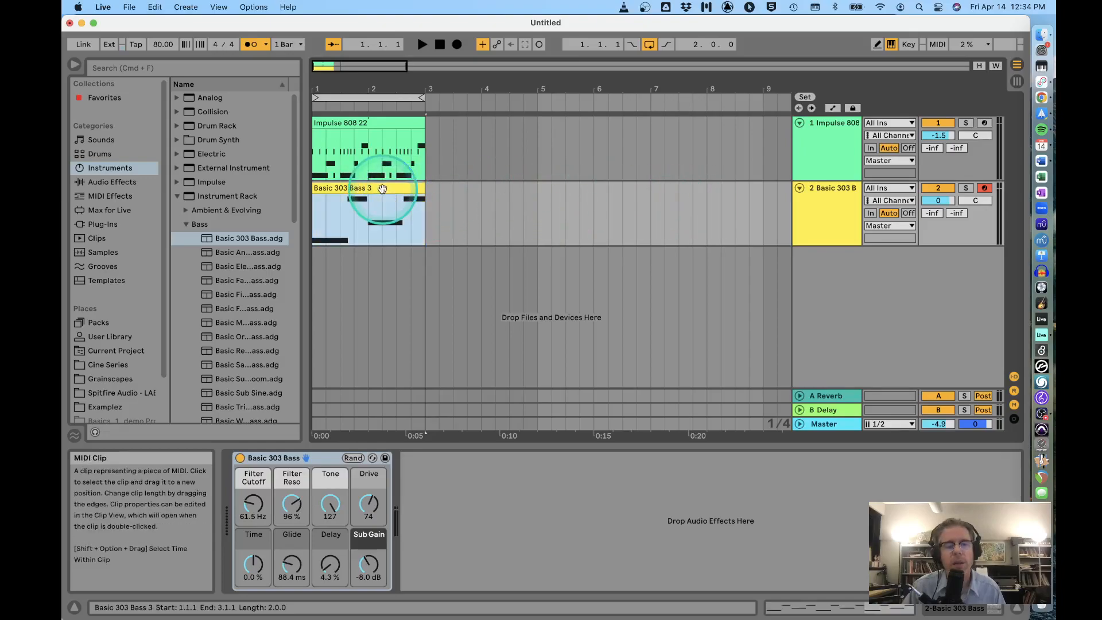
{"action": "left_click", "coordinate": [484, 210]}
{"action": "left_click", "coordinate": [608, 212]}
{"action": "left_click", "coordinate": [636, 214]}
{"action": "left_click", "coordinate": [509, 213]}
{"action": "left_click", "coordinate": [624, 213]}
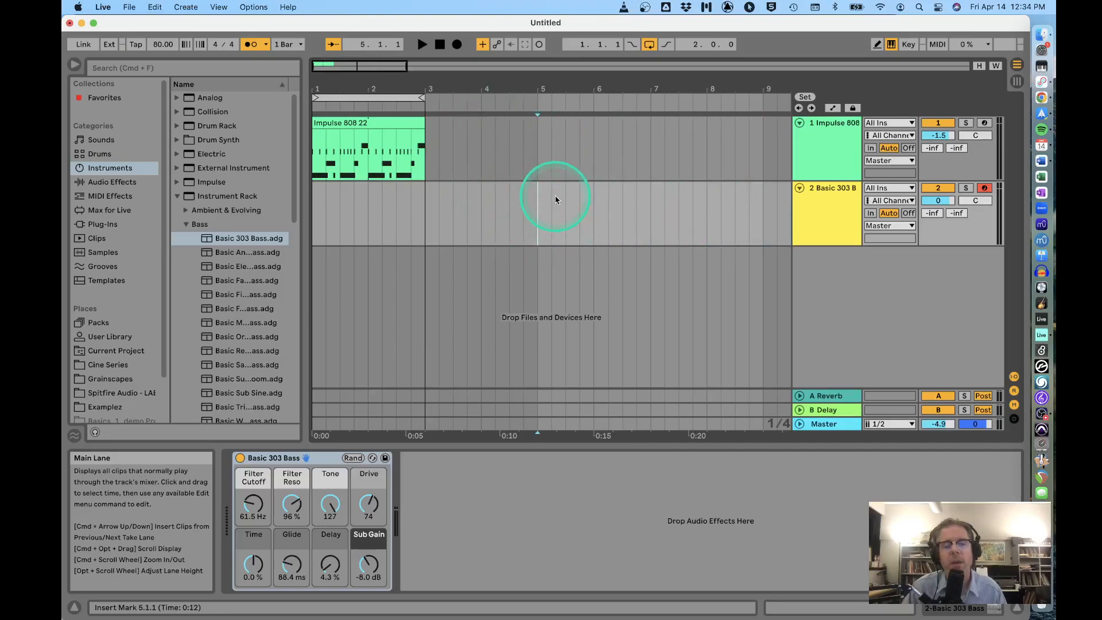
Return the playhead to 1.1.1 and record a new bass take over the two-bar drum loop.
{"action": "left_click", "coordinate": [440, 45]}
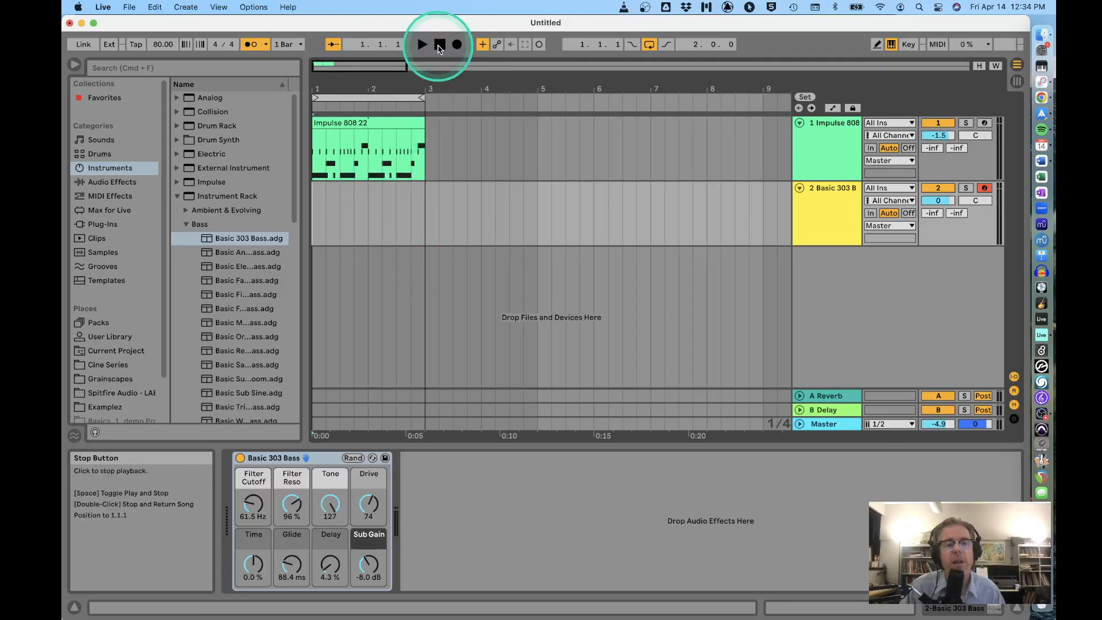
{"action": "left_click", "coordinate": [323, 201]}
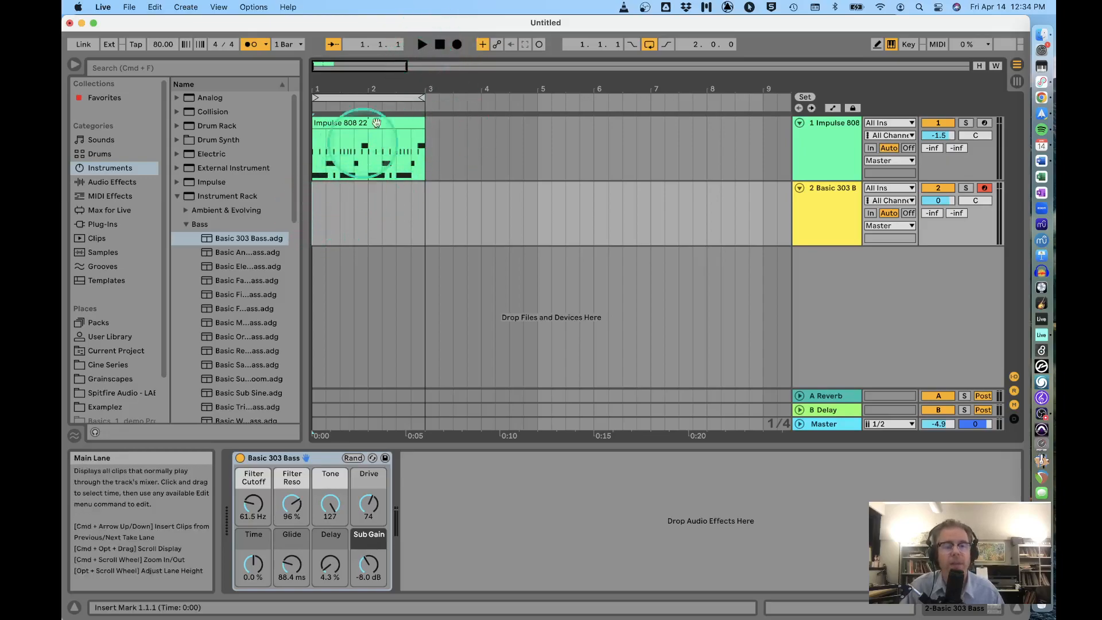
{"action": "left_click", "coordinate": [440, 48]}
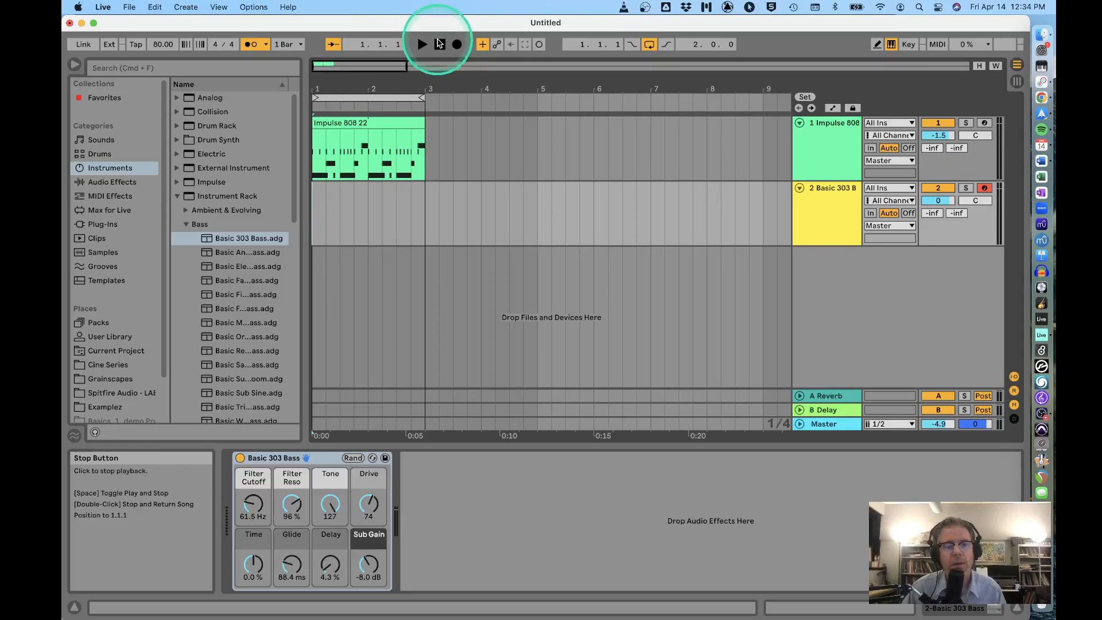
{"action": "left_click", "coordinate": [440, 44]}
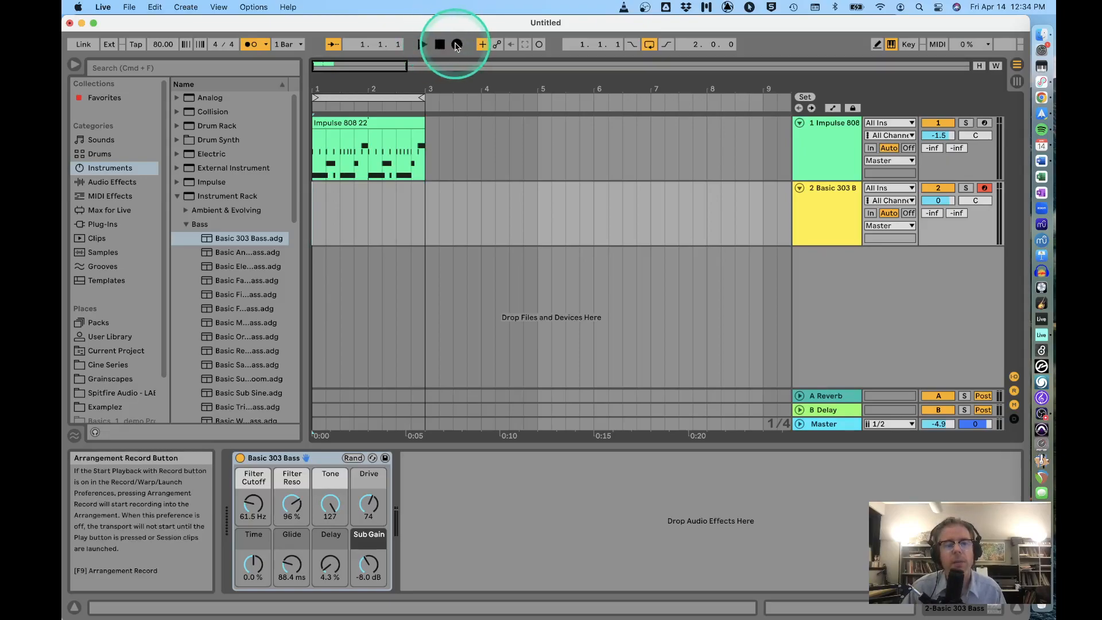
{"action": "left_click", "coordinate": [457, 45]}
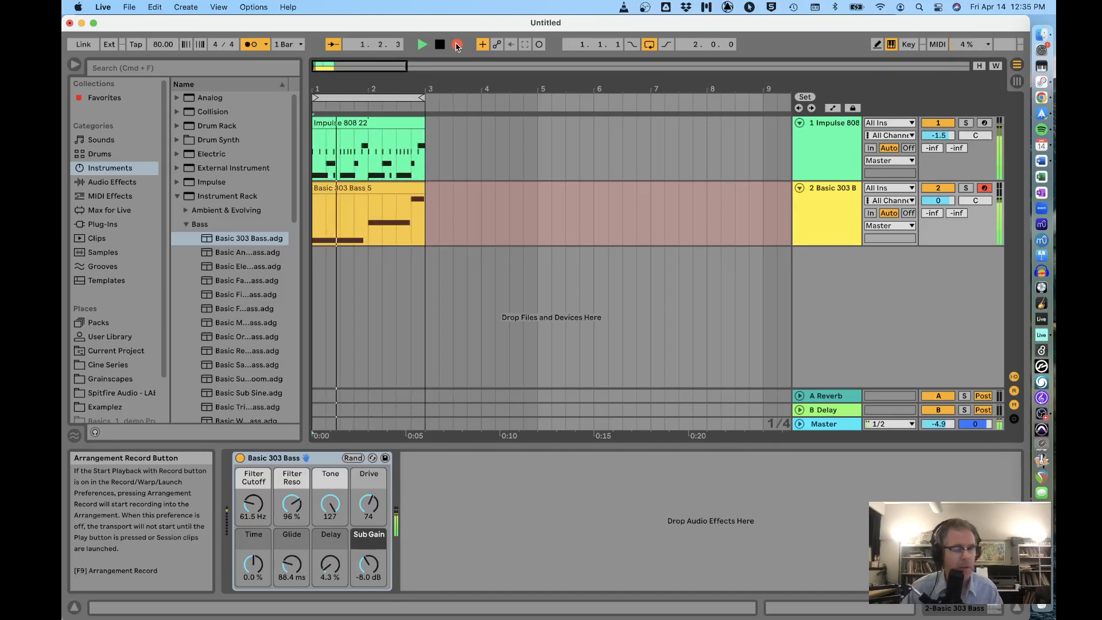
Turn off the metronome and lower the Basic 303 Bass track volume to -1.4 dB before stopping the recording.
{"action": "left_click", "coordinate": [248, 46]}
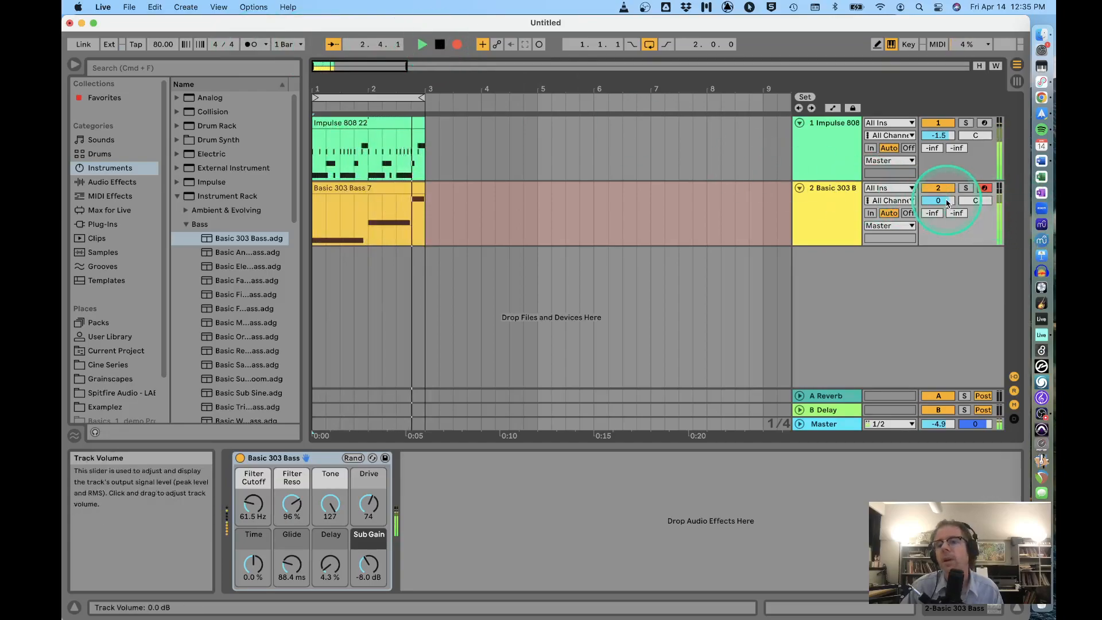
{"action": "left_click_drag", "start_coordinate": [950, 201], "coordinate": [951, 202]}
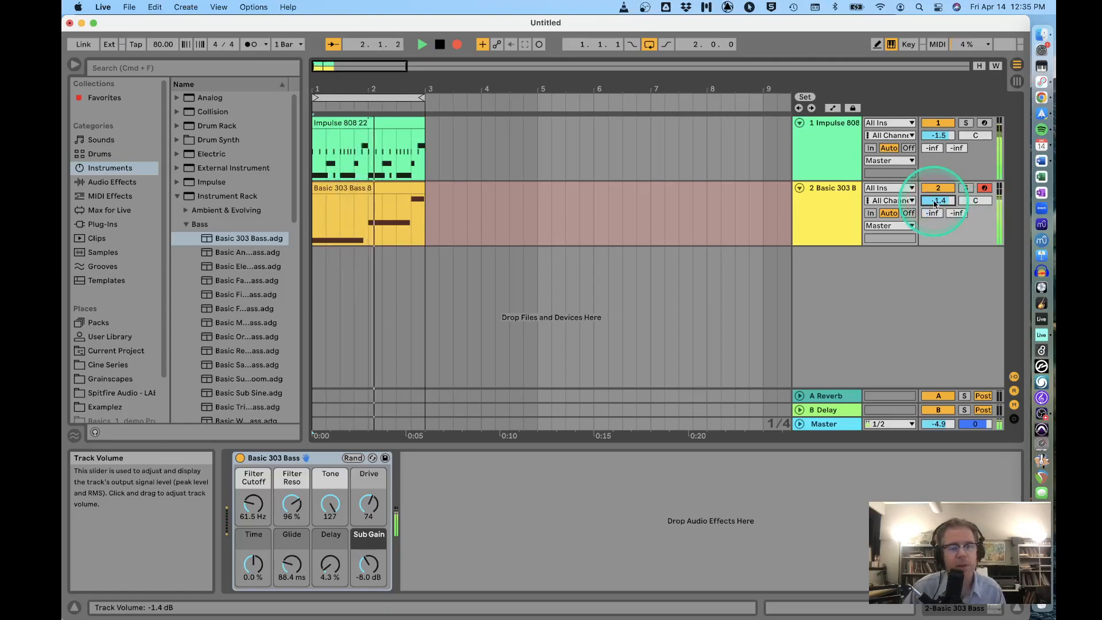
{"action": "left_click", "coordinate": [440, 45]}
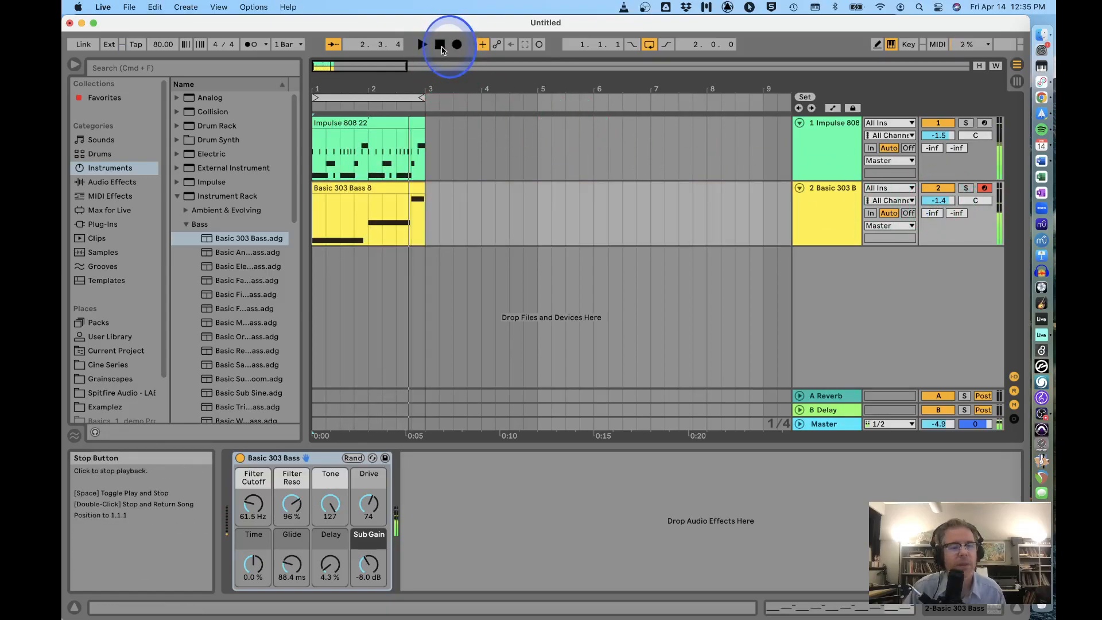
Examine the notes and loop settings of the Impulse 808 and Basic 303 Bass clips.
{"action": "left_click", "coordinate": [355, 191]}
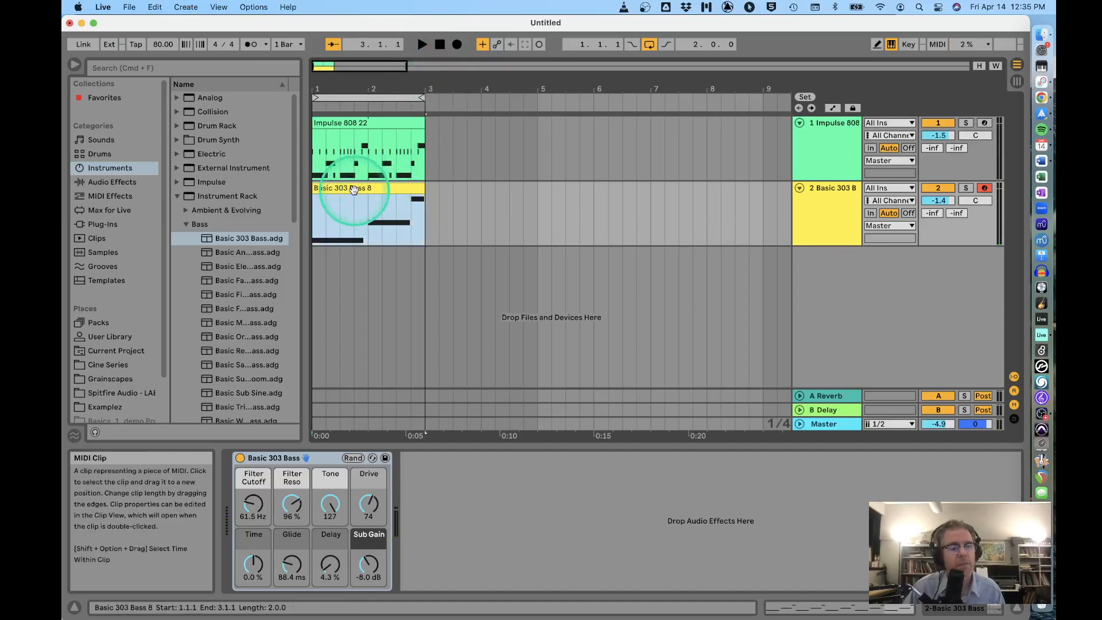
{"action": "double_click", "coordinate": [361, 123]}
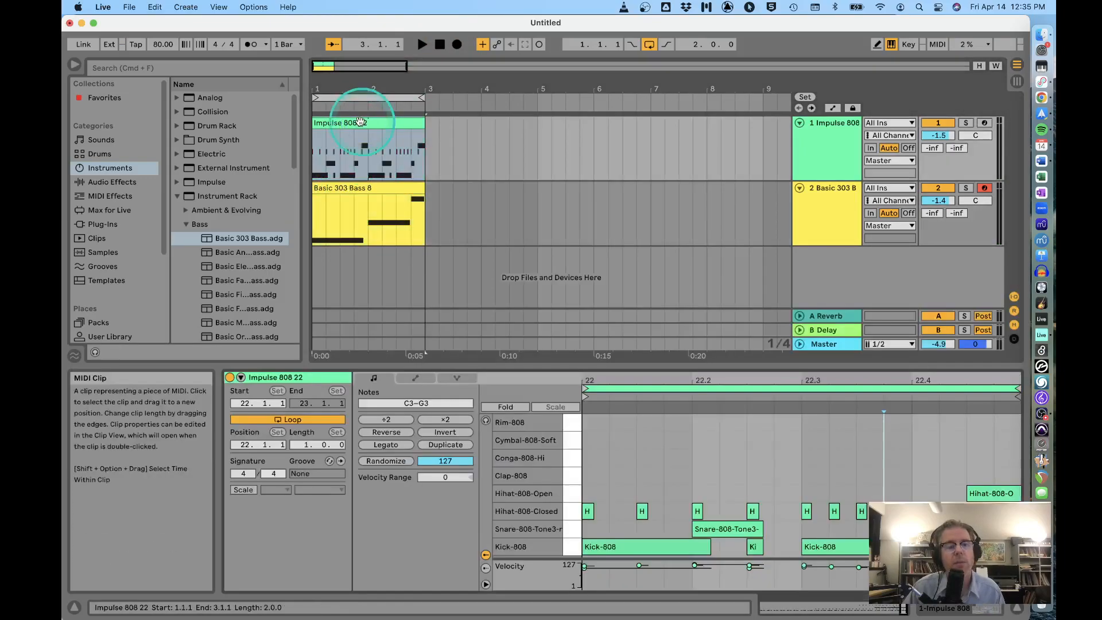
{"action": "left_click", "coordinate": [363, 187]}
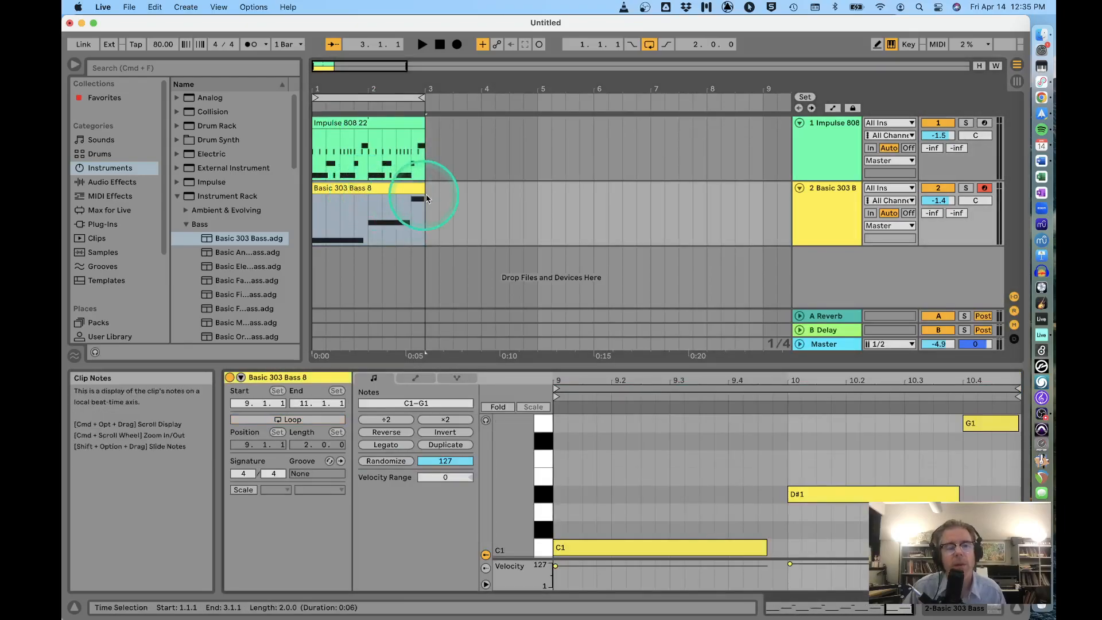
Extend the looped Impulse 808 drum clip to bar 21.
{"action": "left_click_drag", "start_coordinate": [488, 75], "coordinate": [493, 86]}
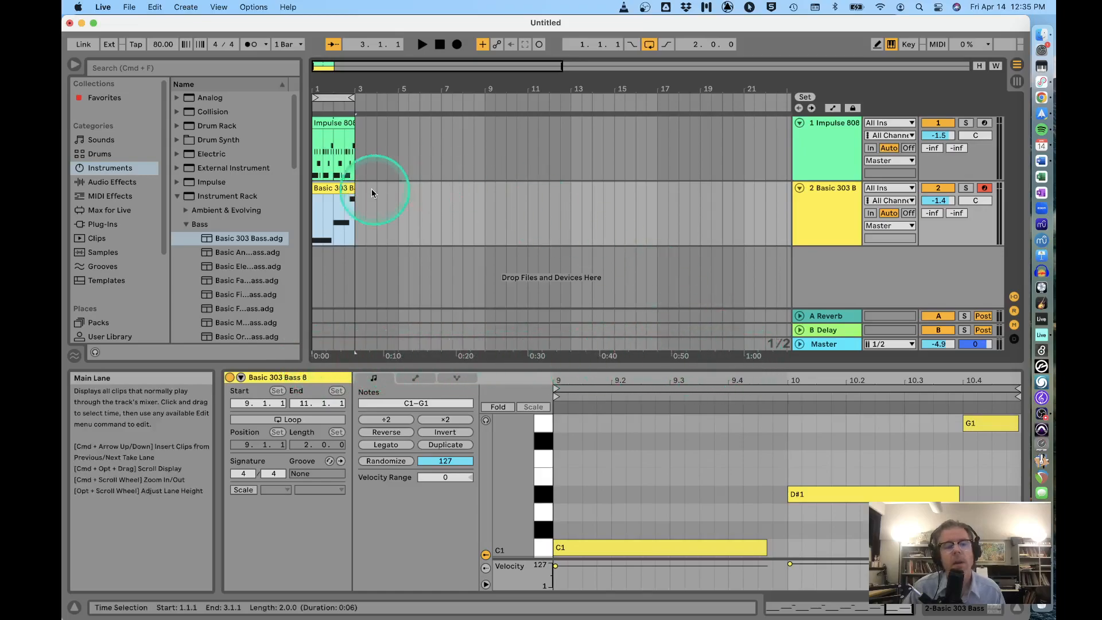
{"action": "left_click", "coordinate": [346, 119]}
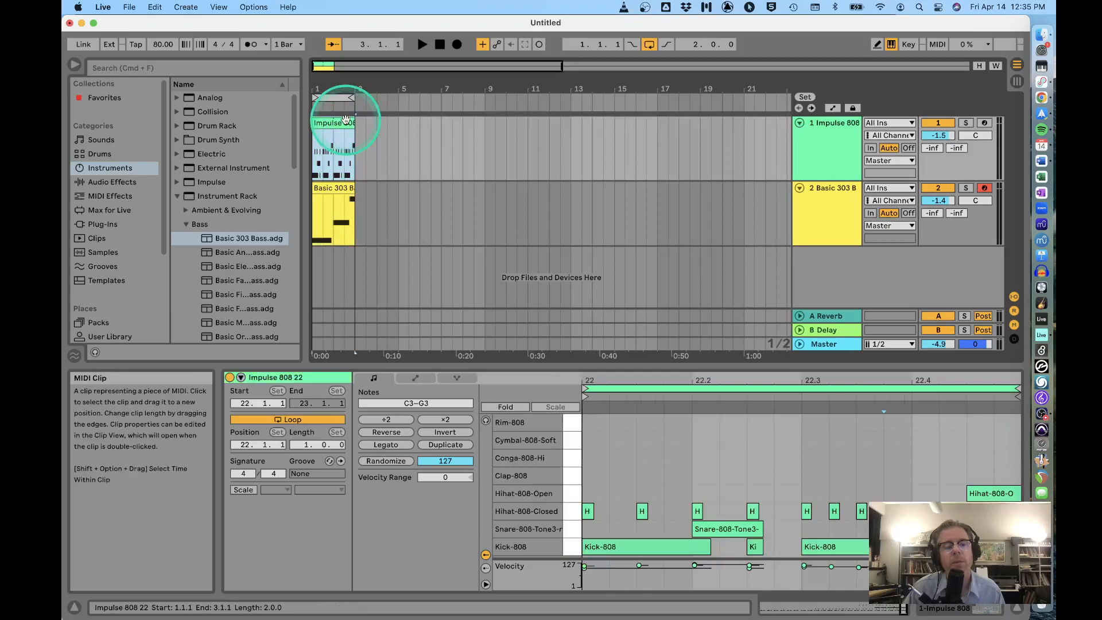
{"action": "left_click_drag", "start_coordinate": [354, 120], "coordinate": [745, 126]}
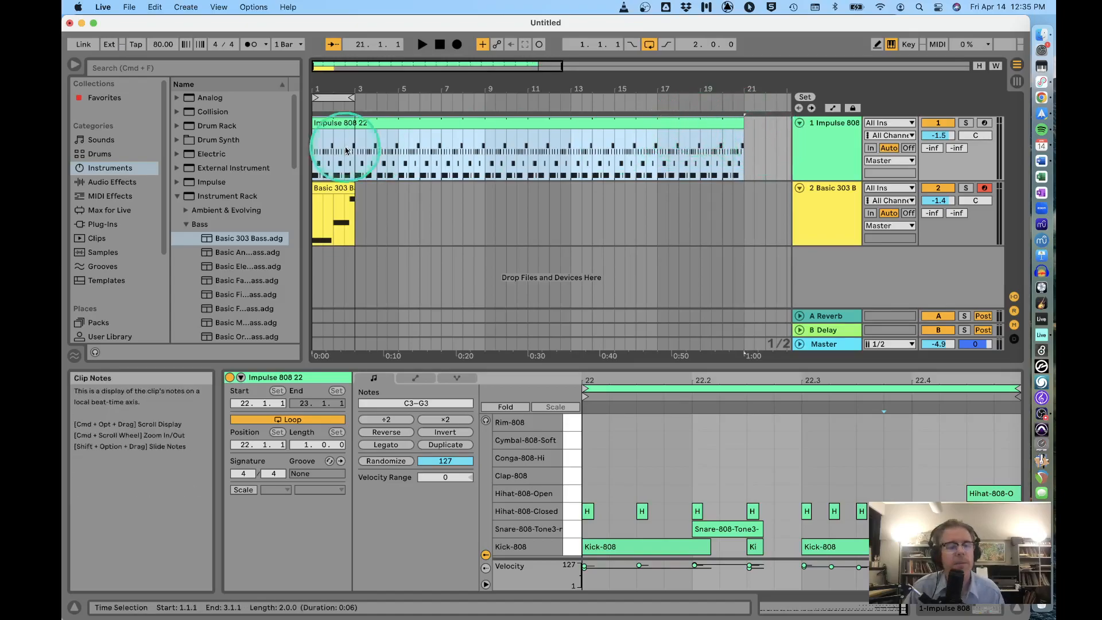
Turn on looping for the Basic 303 Bass clip and extend it to bar 21, matching the drum clip.
{"action": "left_click", "coordinate": [336, 196]}
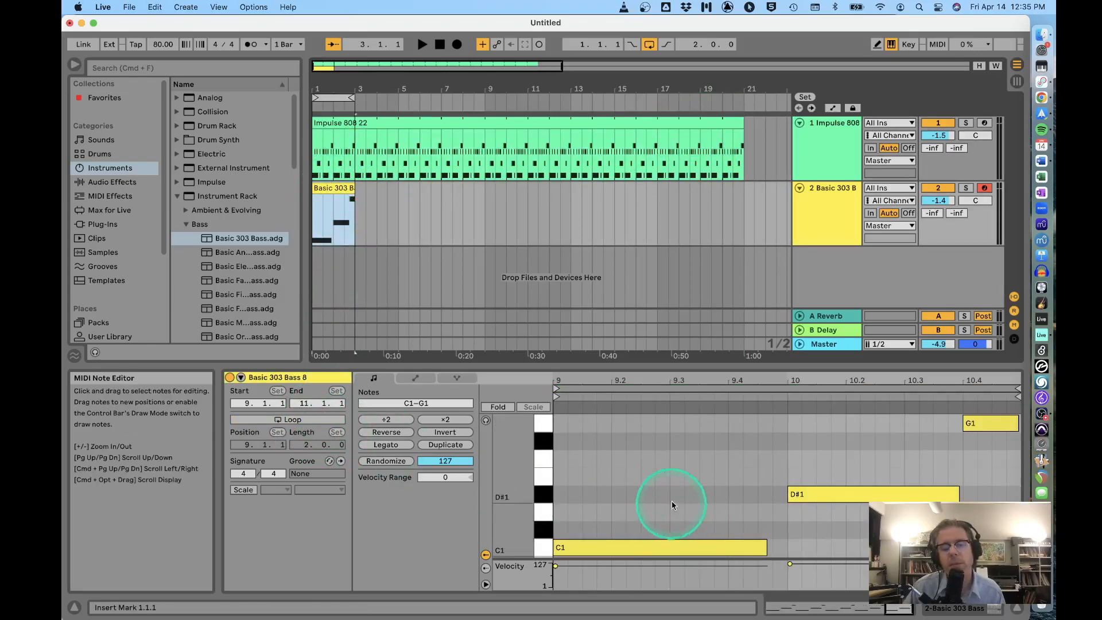
{"action": "scroll", "coordinate": [691, 486], "scroll_direction": "left", "scroll_amount": 2}
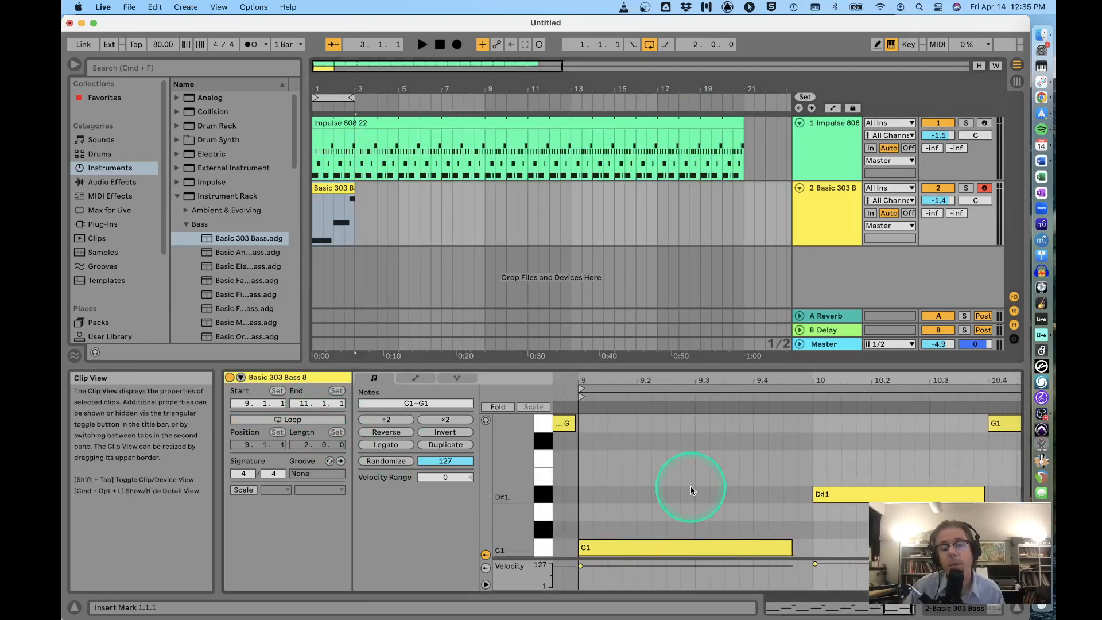
{"action": "left_click", "coordinate": [331, 188]}
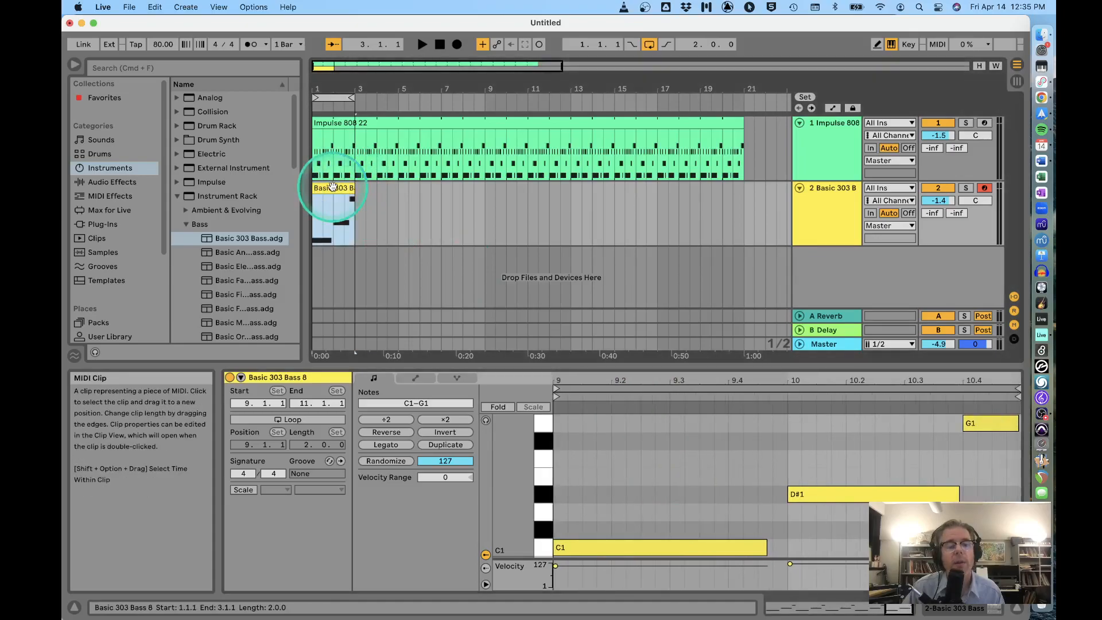
{"action": "left_click", "coordinate": [289, 421]}
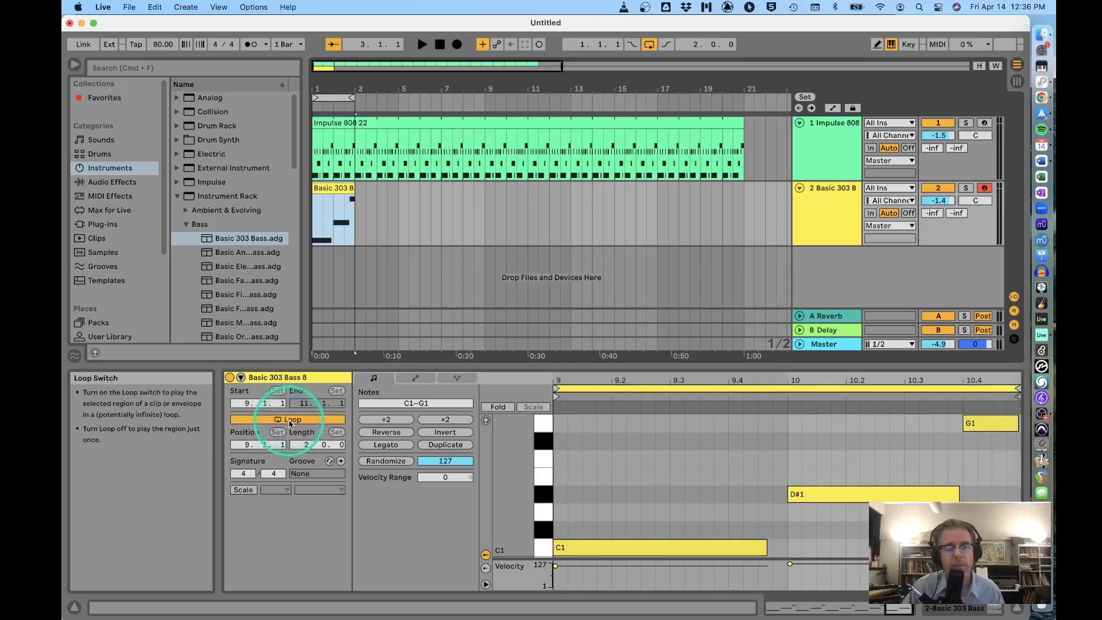
{"action": "left_click", "coordinate": [290, 420]}
{"action": "mouse_move", "coordinate": [359, 187]}
{"action": "left_mouse_down"}
{"action": "mouse_move", "coordinate": [636, 191]}
{"action": "mouse_move", "coordinate": [354, 198]}
{"action": "left_mouse_up"}
{"action": "left_click", "coordinate": [285, 421]}
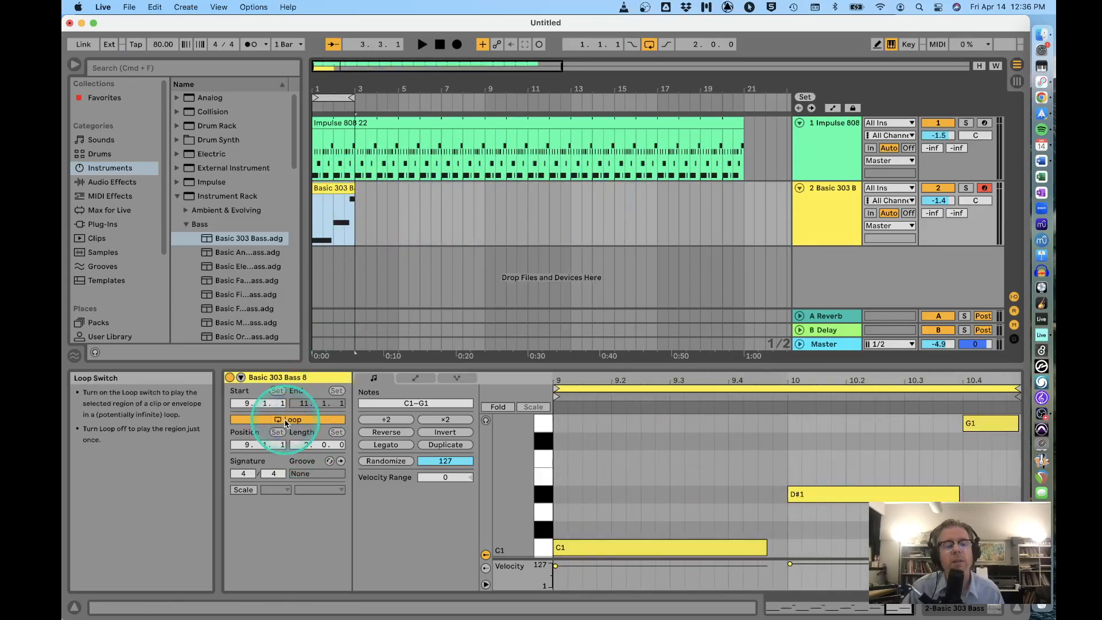
{"action": "left_click_drag", "start_coordinate": [354, 198], "coordinate": [745, 190]}
Play back the arrangement and lower the Basic 303 Bass track volume to -5.0 dB.
{"action": "left_click", "coordinate": [335, 256]}
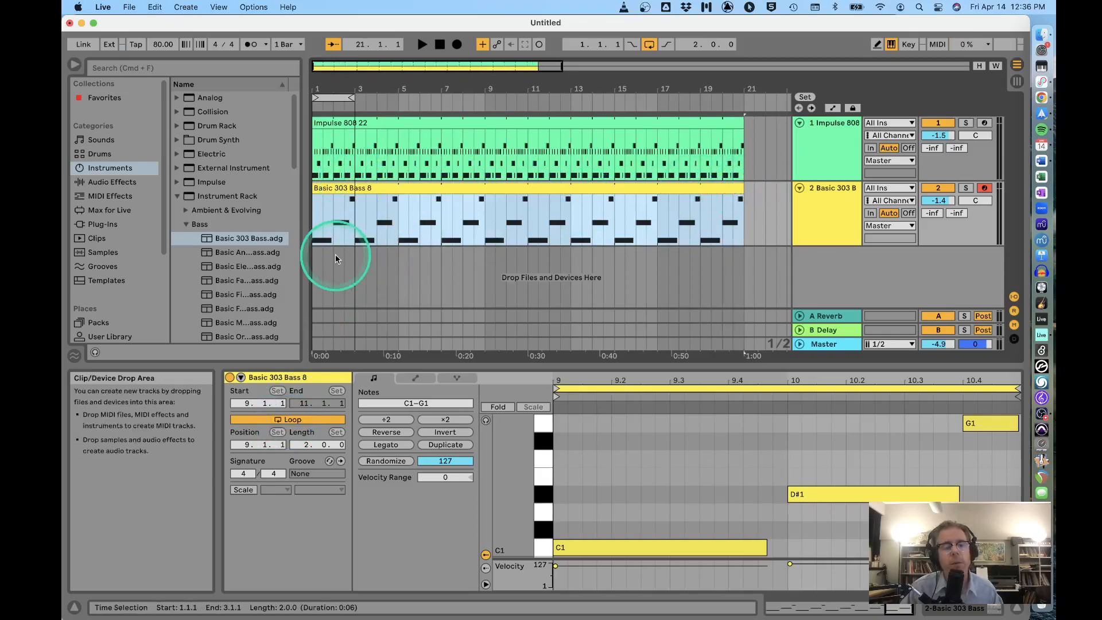
{"action": "key", "text": "space"}
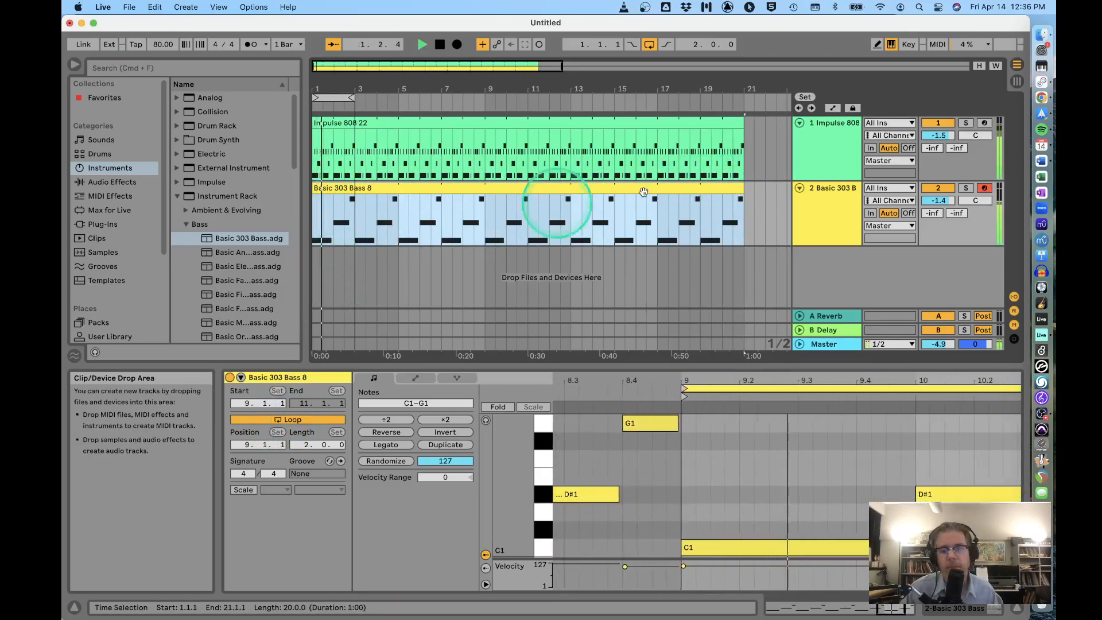
{"action": "left_click_drag", "start_coordinate": [947, 198], "coordinate": [947, 203]}
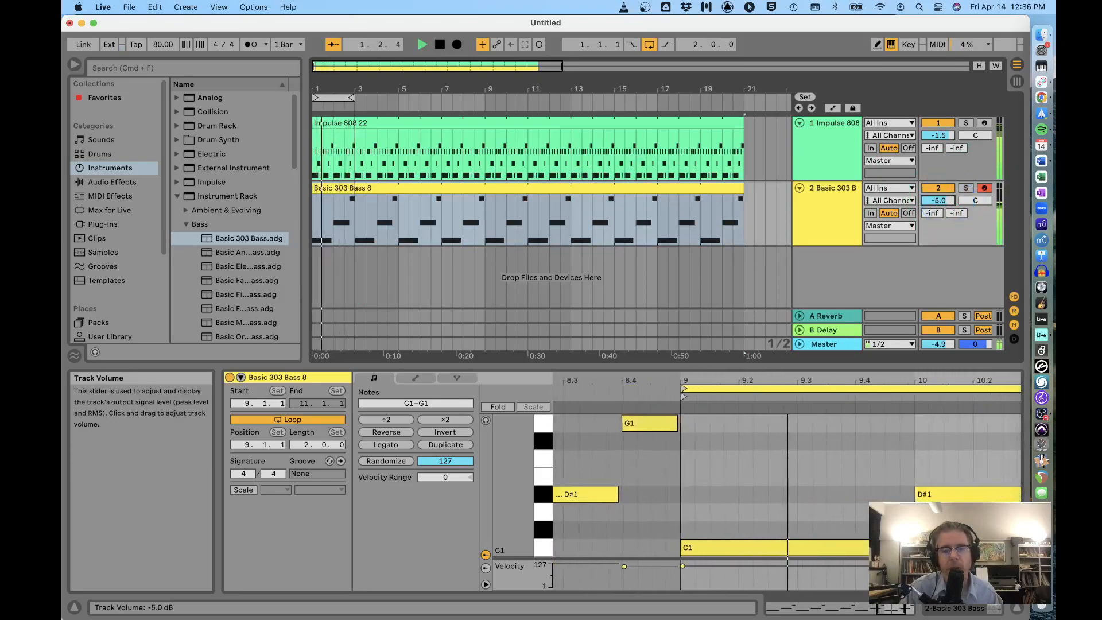
{"action": "left_click", "coordinate": [941, 201]}
{"action": "left_click", "coordinate": [359, 188]}
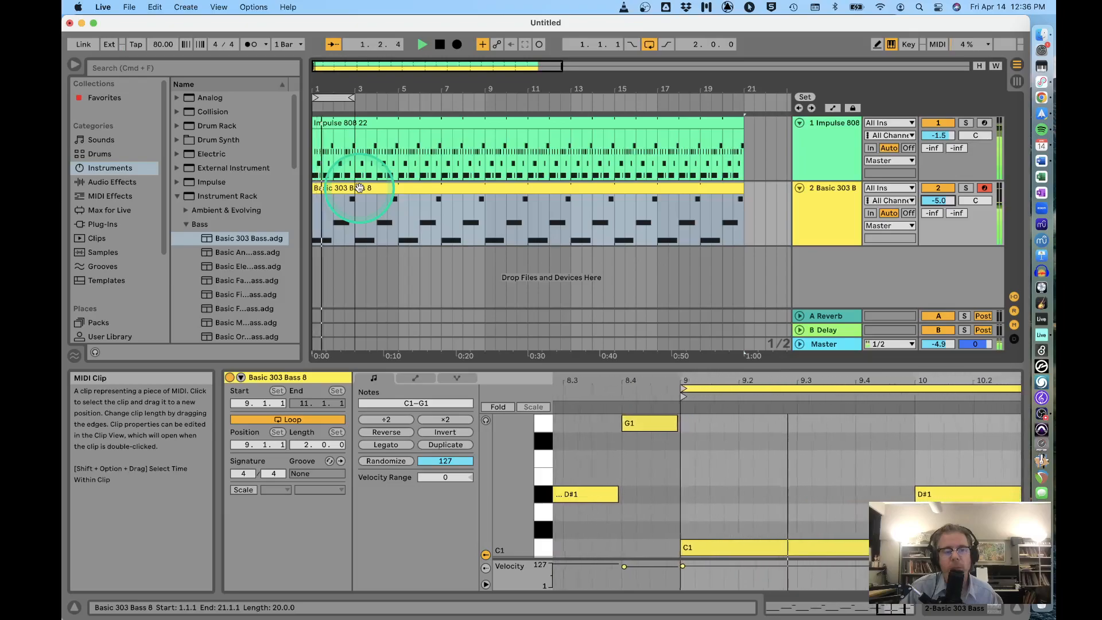
{"action": "left_click", "coordinate": [403, 215]}
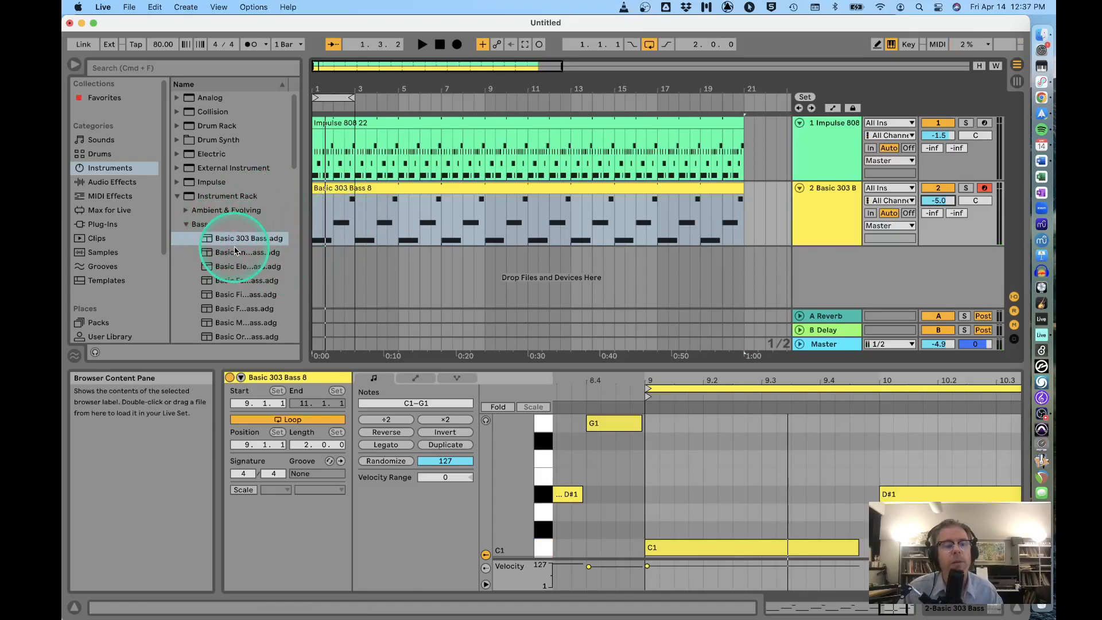
Widen the browser and replace the bass track's instrument with Basic FM House Bass.
{"action": "scroll", "coordinate": [267, 247], "scroll_direction": "down", "scroll_amount": 2}
{"action": "left_click_drag", "start_coordinate": [304, 246], "coordinate": [359, 241]}
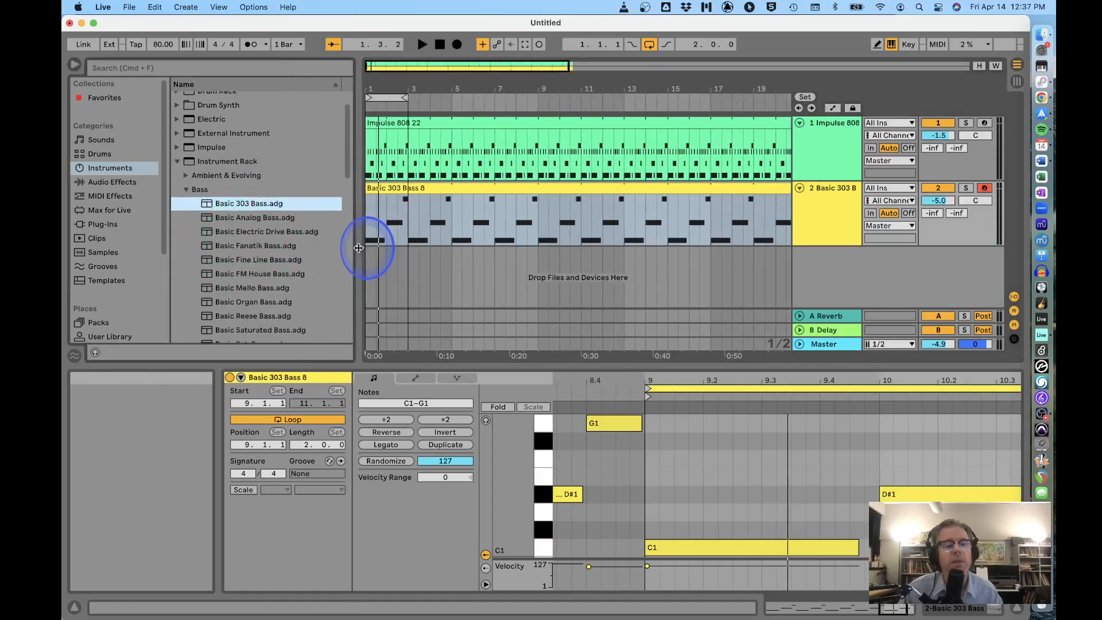
{"action": "left_click", "coordinate": [208, 276]}
{"action": "left_click_drag", "start_coordinate": [208, 276], "coordinate": [440, 213]}
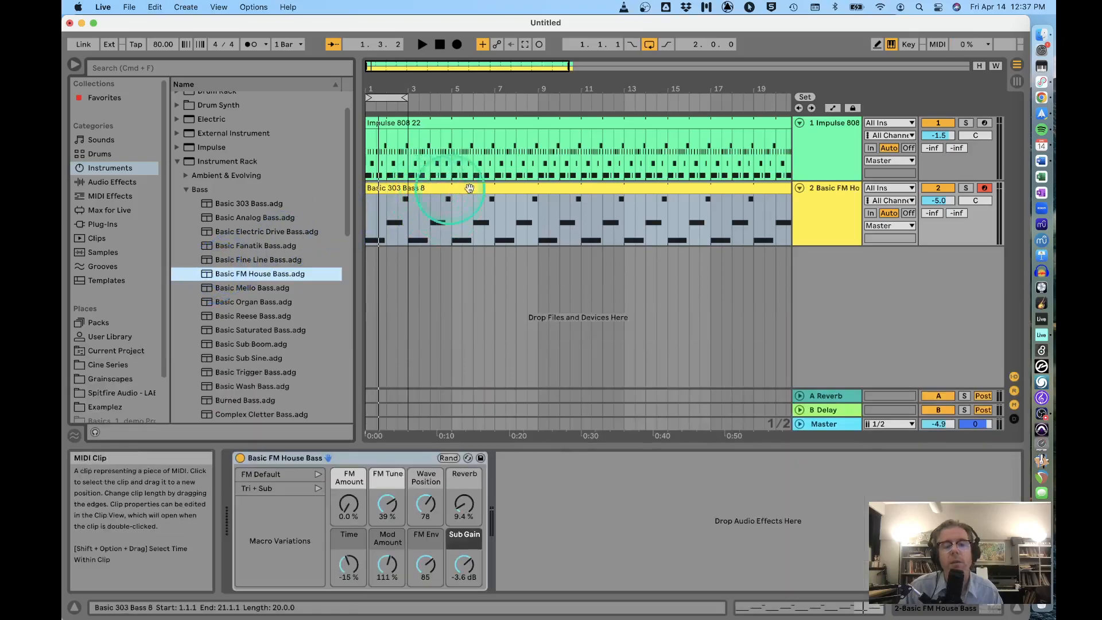
Play the arrangement and swap the bass track's instrument for Basic Wash Bass.
{"action": "key", "text": "space"}
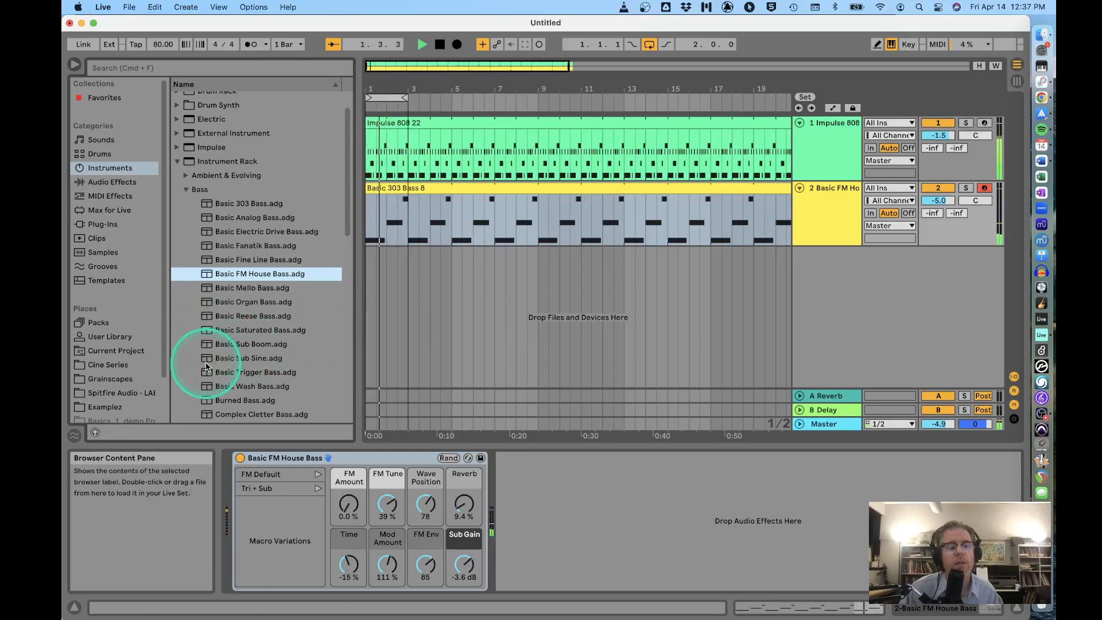
{"action": "left_click_drag", "start_coordinate": [213, 386], "coordinate": [421, 210]}
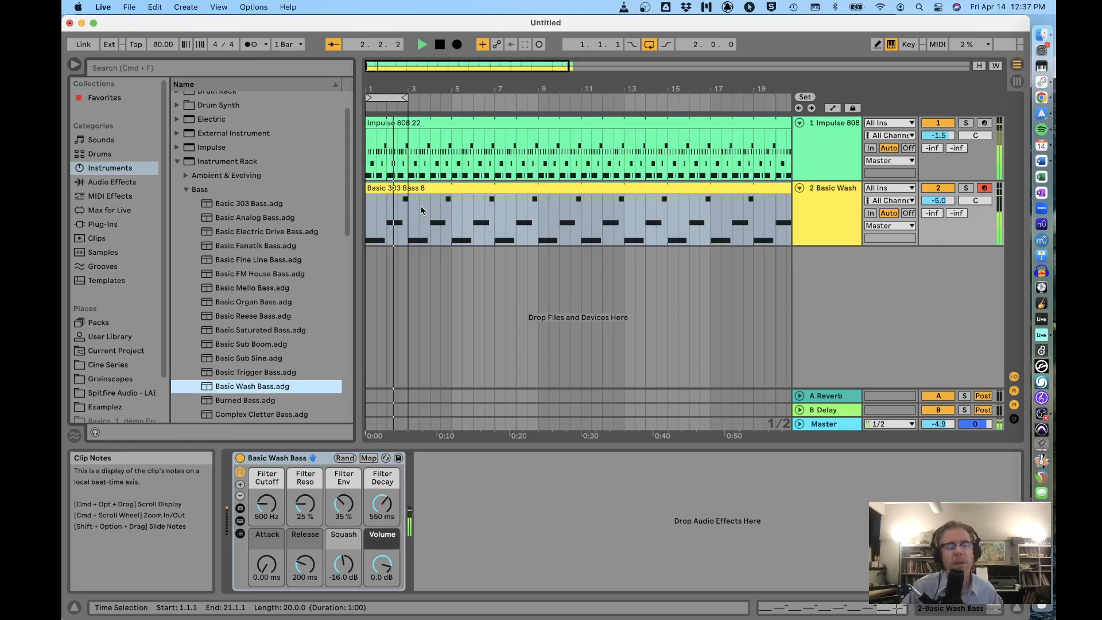
Try Complex Gut Kicked Bass on the bass track, and replace it with Fat Square Bass for a playback of the arrangement.
{"action": "scroll", "coordinate": [278, 301], "scroll_direction": "down", "scroll_amount": 3}
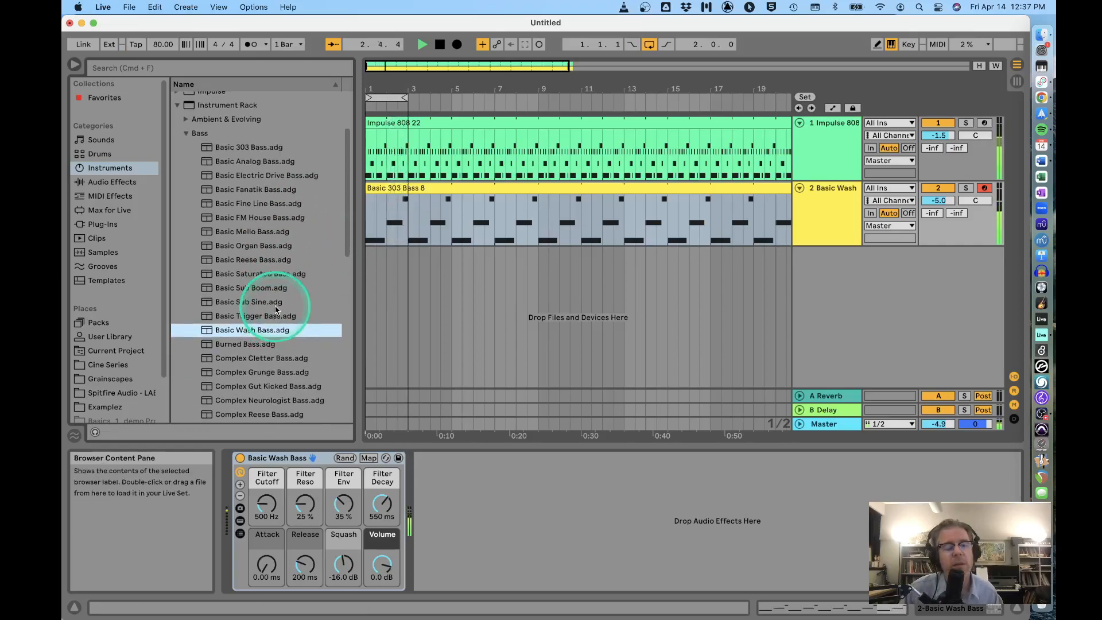
{"action": "left_click_drag", "start_coordinate": [195, 384], "coordinate": [442, 212]}
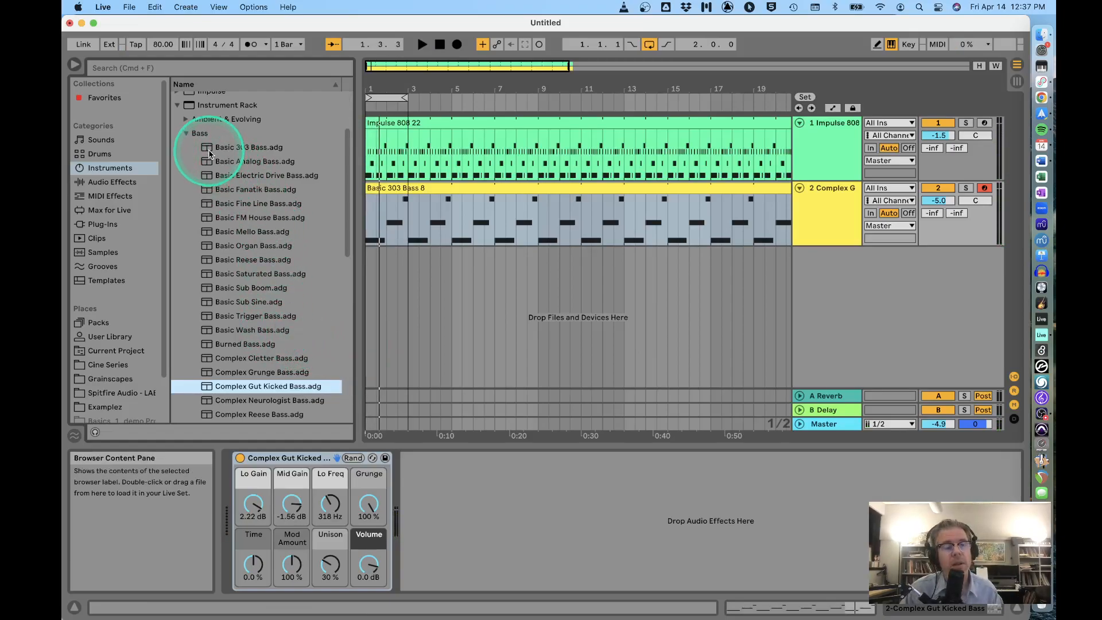
{"action": "scroll", "coordinate": [230, 266], "scroll_direction": "down", "scroll_amount": 8}
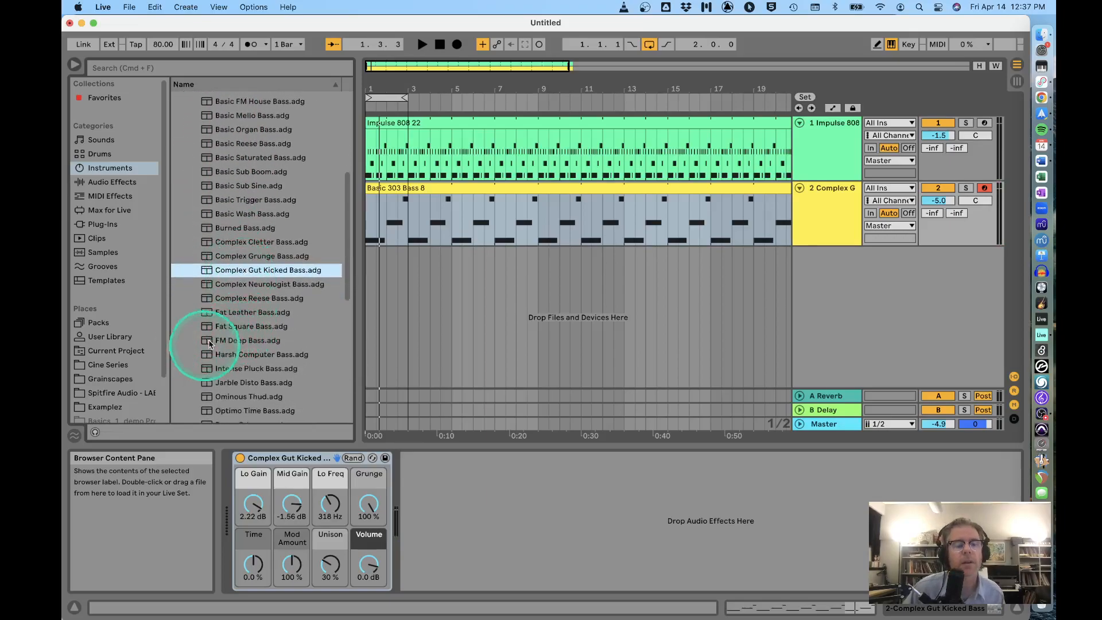
{"action": "left_click_drag", "start_coordinate": [206, 326], "coordinate": [448, 208]}
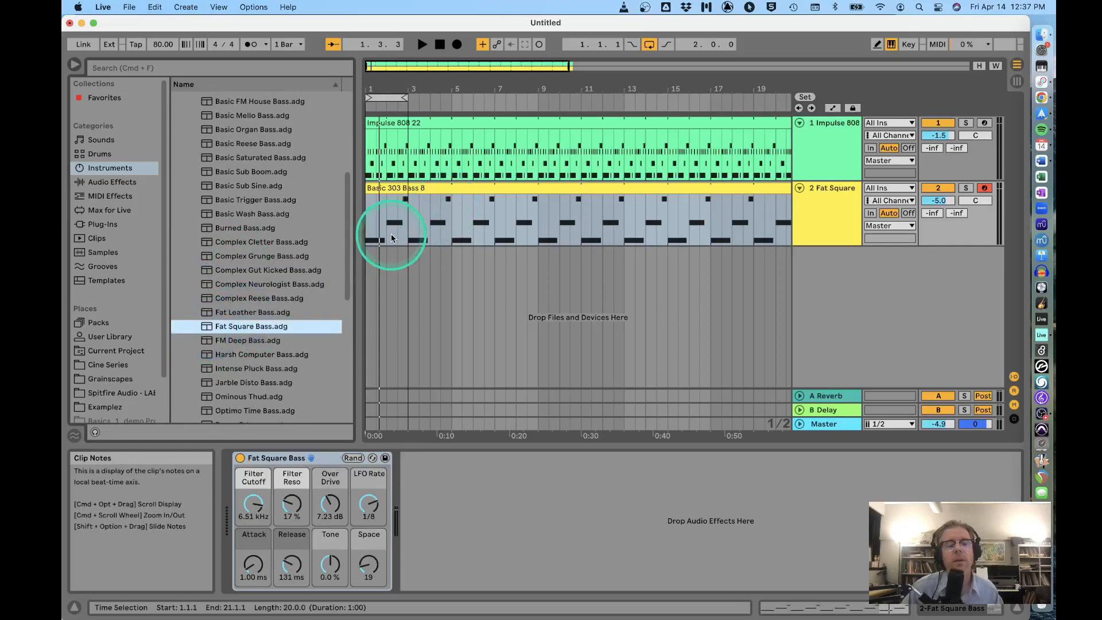
{"action": "key", "text": "space"}
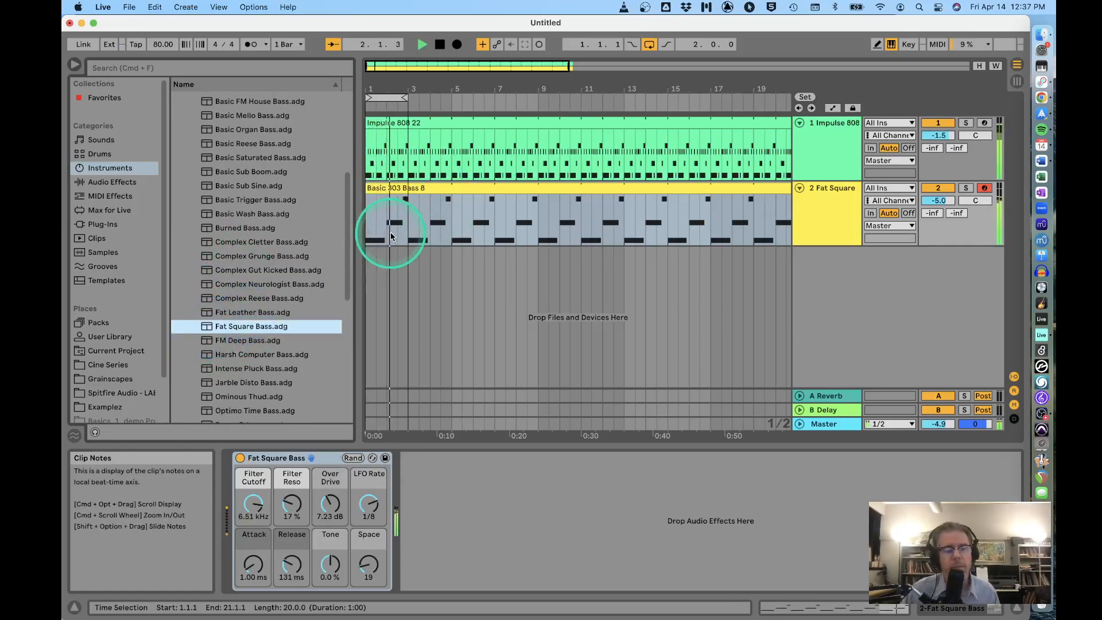
{"action": "key", "text": "space"}
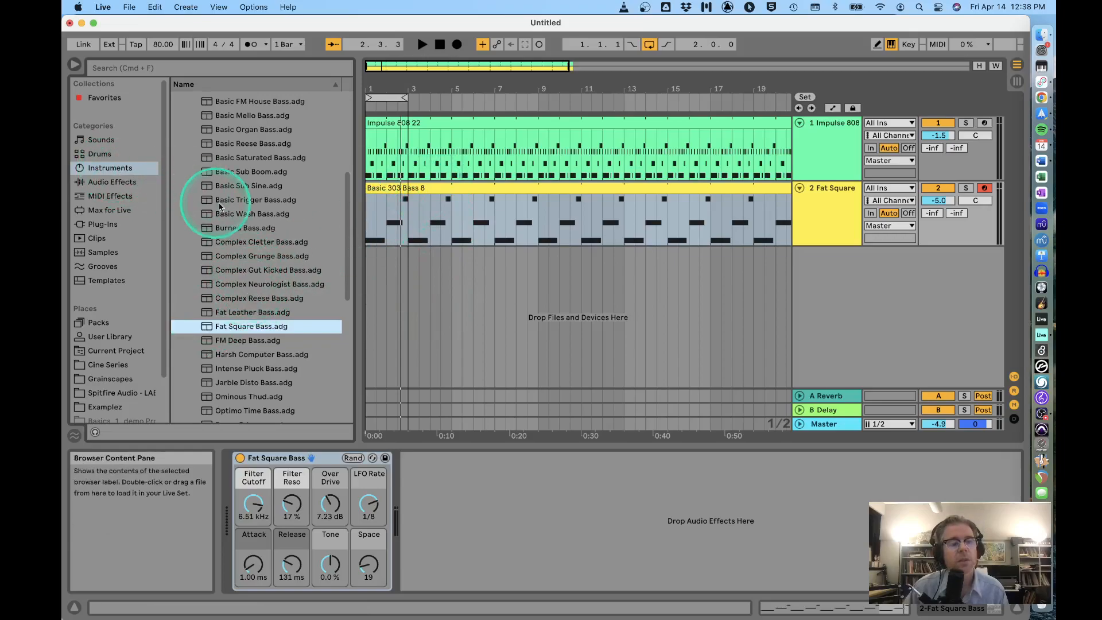
{"action": "scroll", "coordinate": [221, 206], "scroll_direction": "up", "scroll_amount": 5}
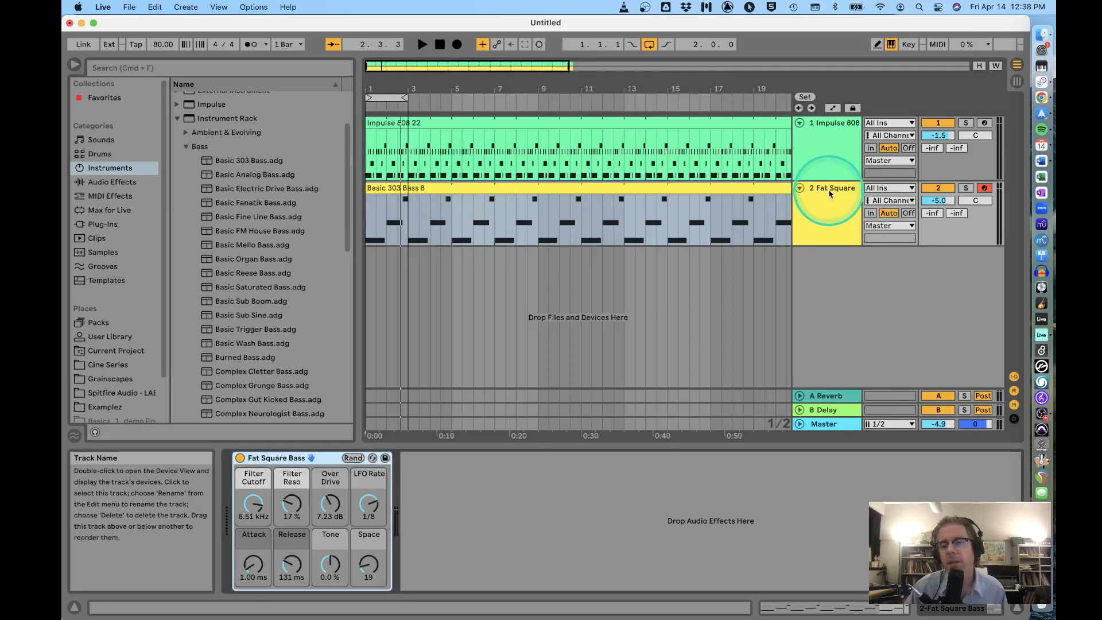
{"action": "left_click", "coordinate": [359, 202]}
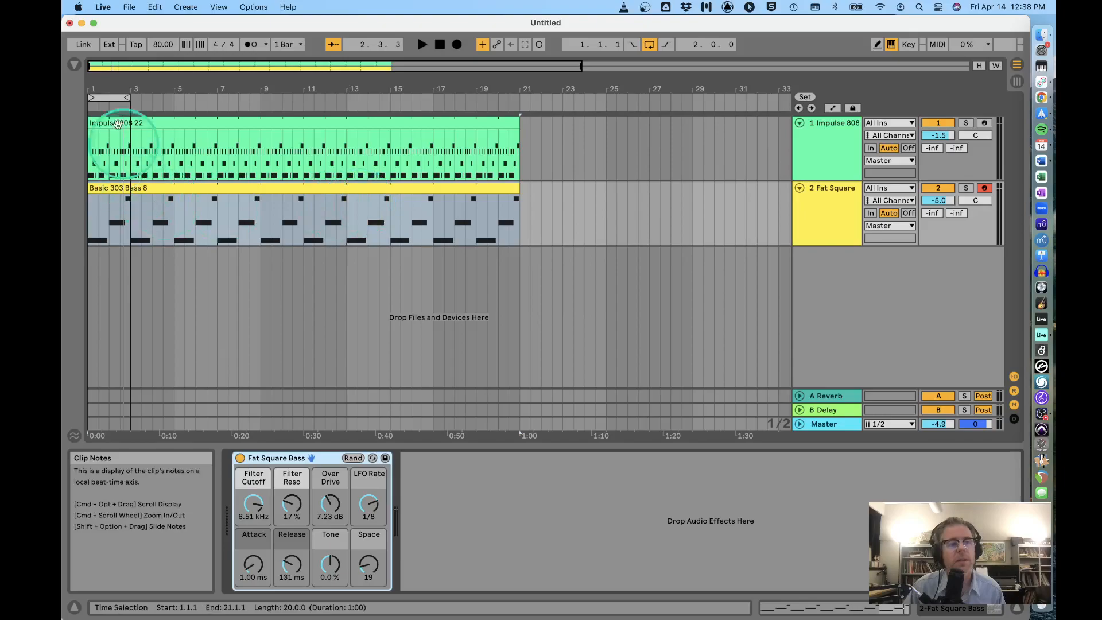
{"action": "left_click", "coordinate": [74, 65]}
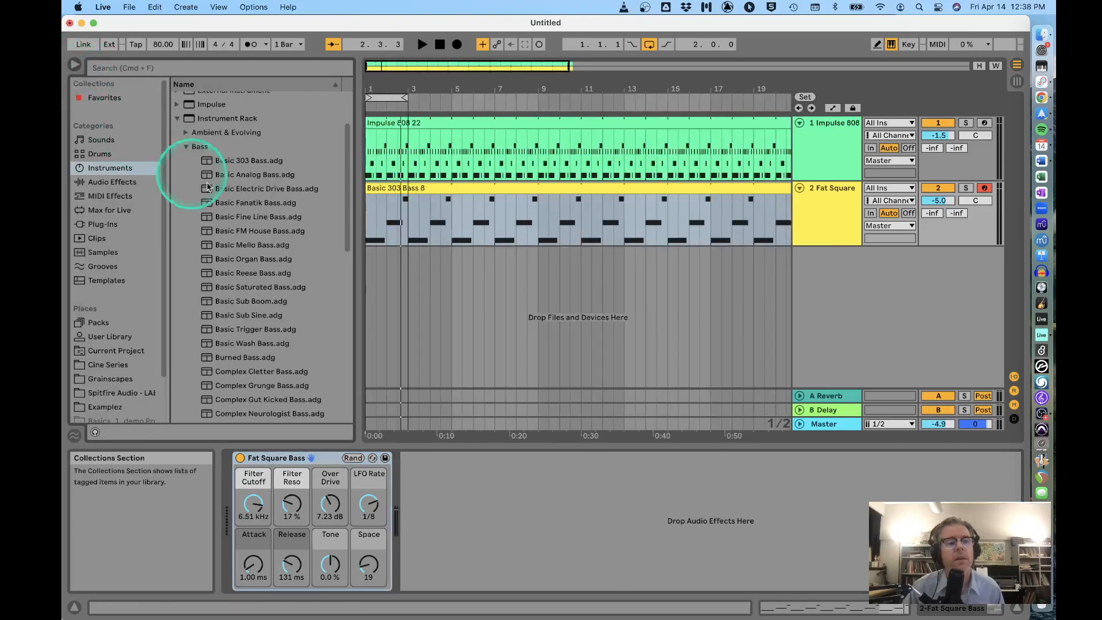
Switch to Session View and examine the devices on the Reverb and Delay return tracks and on the drum and bass tracks.
{"action": "key", "text": "Tab"}
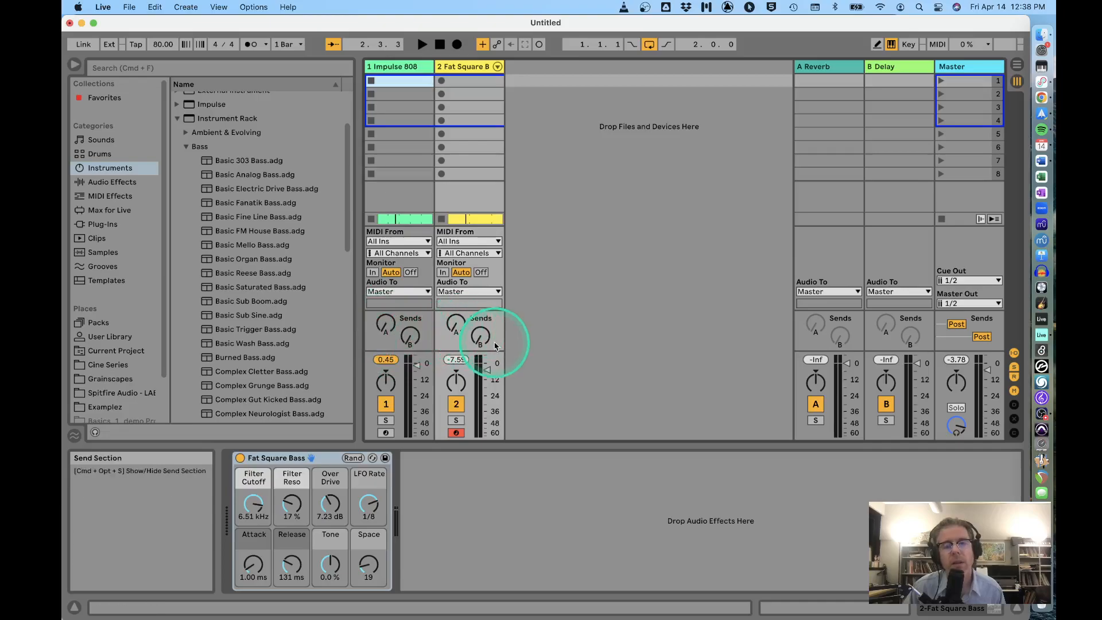
{"action": "left_click", "coordinate": [832, 70]}
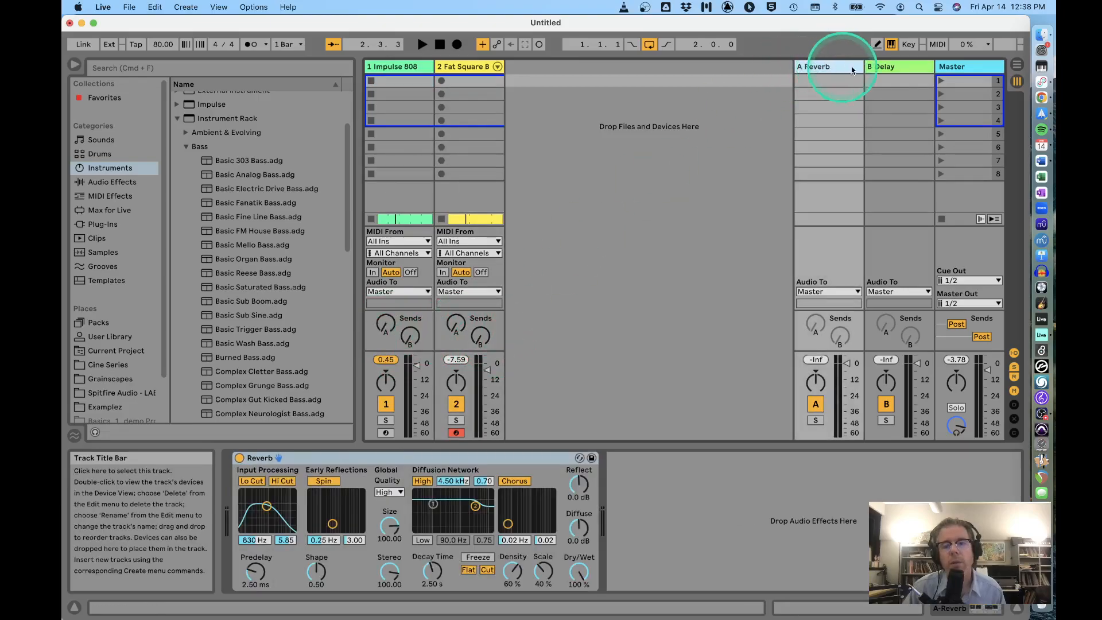
{"action": "left_click", "coordinate": [887, 68]}
{"action": "left_click", "coordinate": [836, 69]}
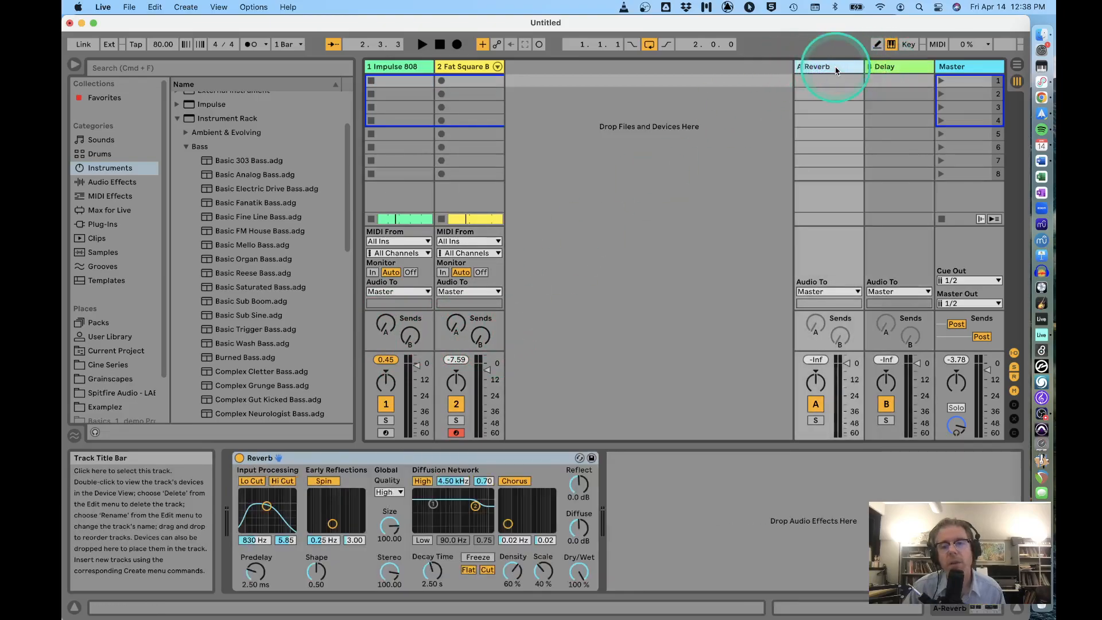
{"action": "left_click", "coordinate": [887, 68]}
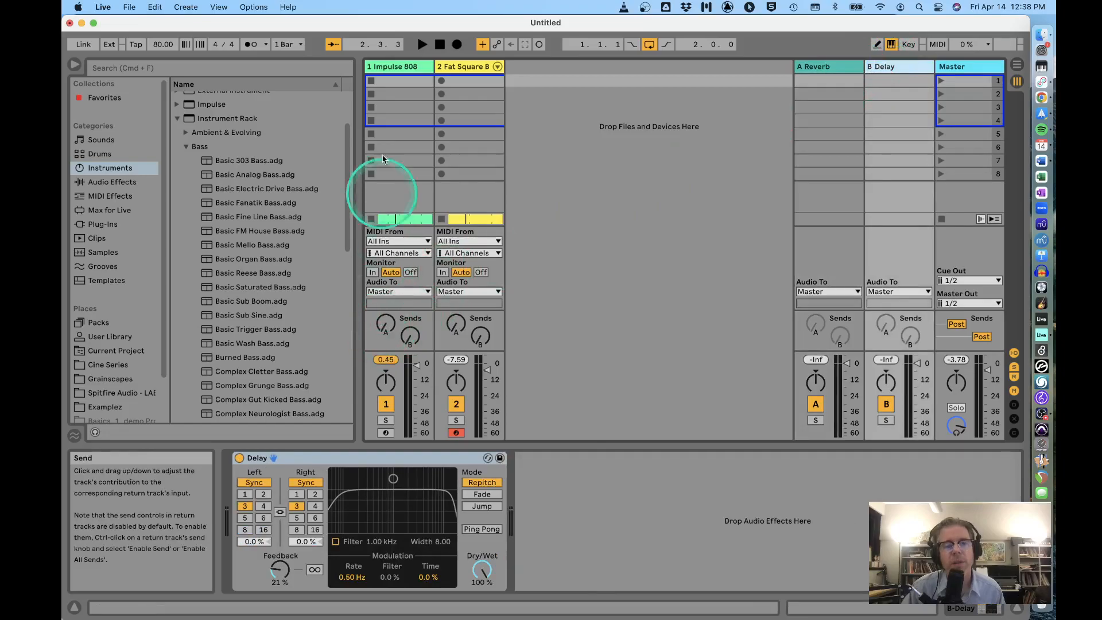
{"action": "left_click", "coordinate": [392, 66]}
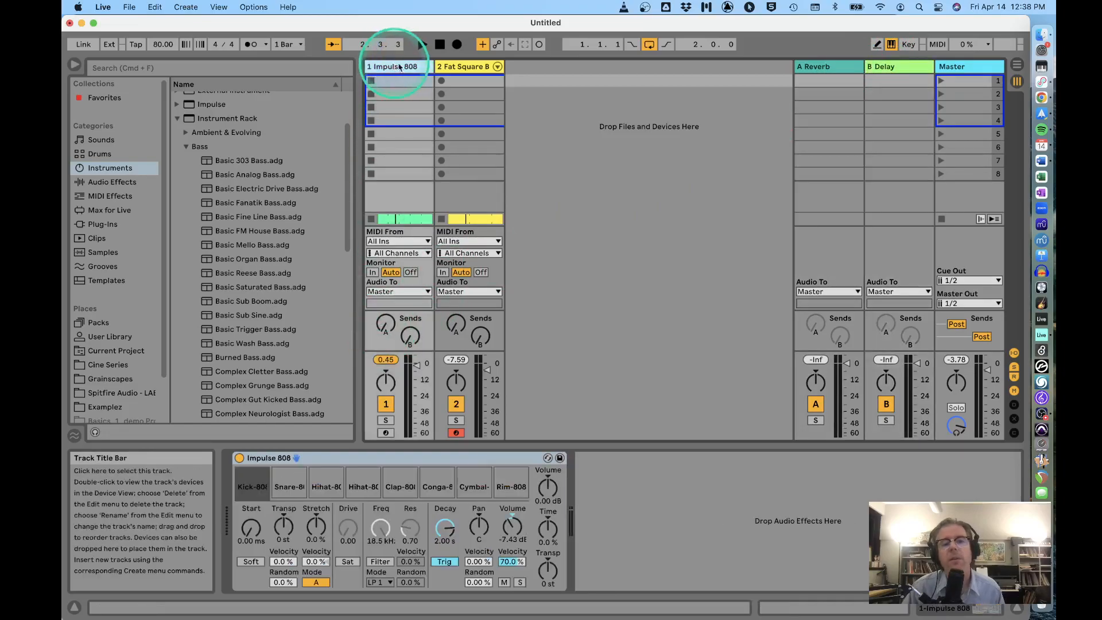
{"action": "left_click", "coordinate": [836, 69]}
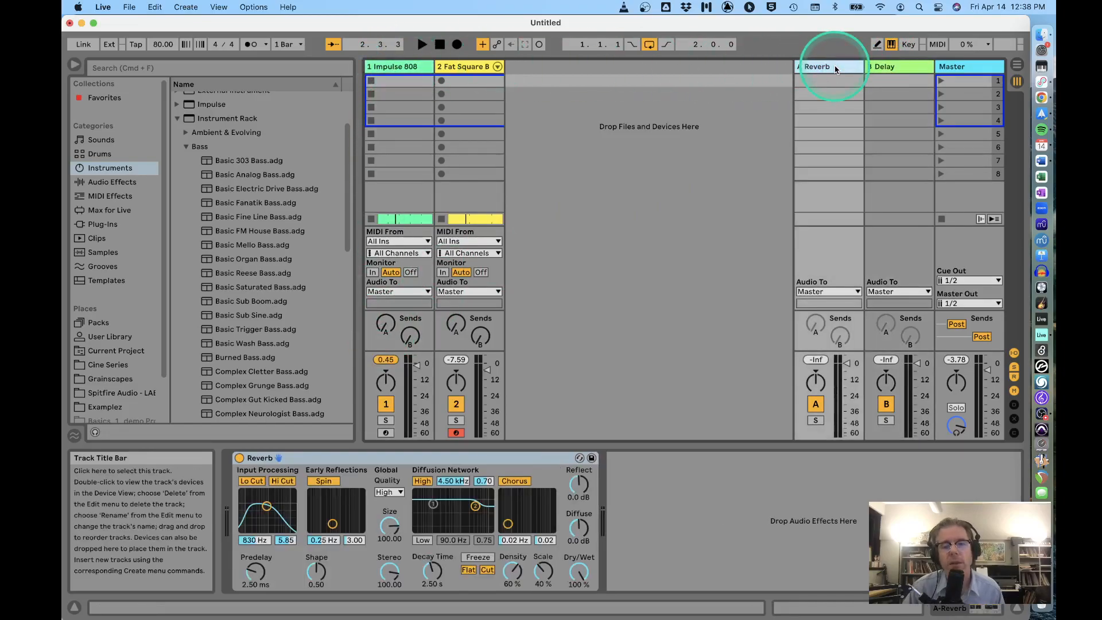
{"action": "left_click", "coordinate": [462, 66]}
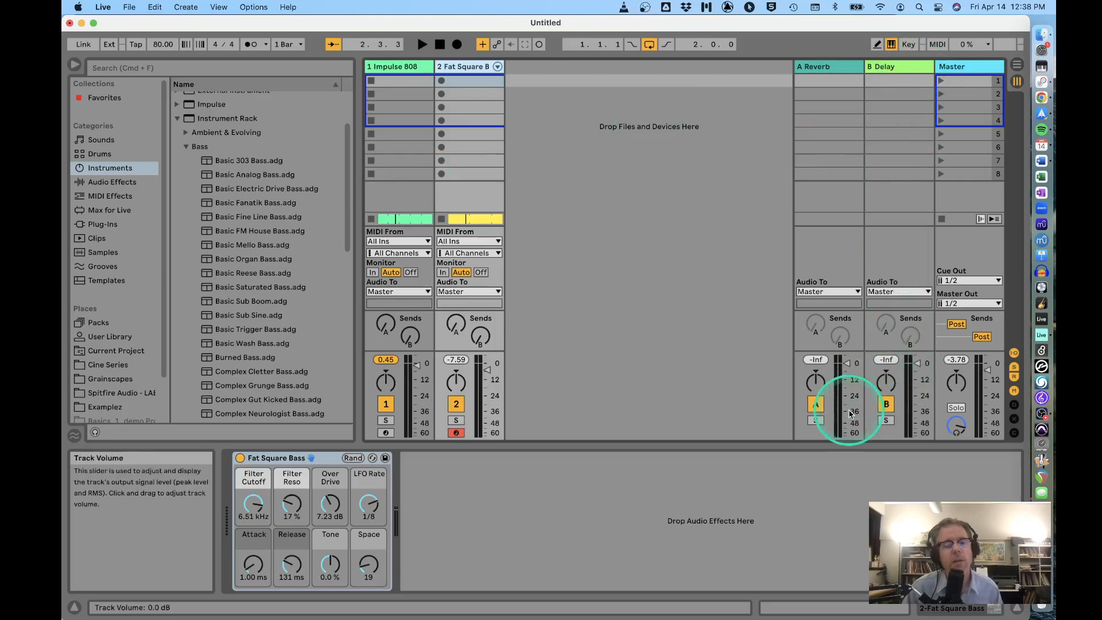
{"action": "left_click", "coordinate": [384, 64]}
{"action": "left_click", "coordinate": [456, 68]}
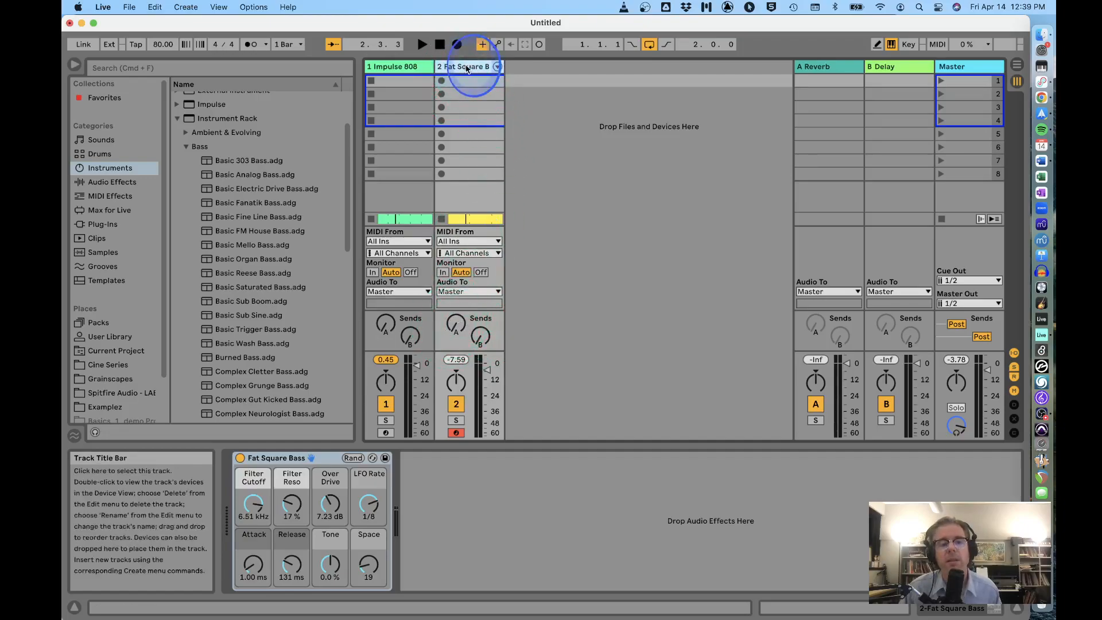
Play the loop and raise the bass track's send to the Reverb return to 0 dB.
{"action": "left_click", "coordinate": [454, 331]}
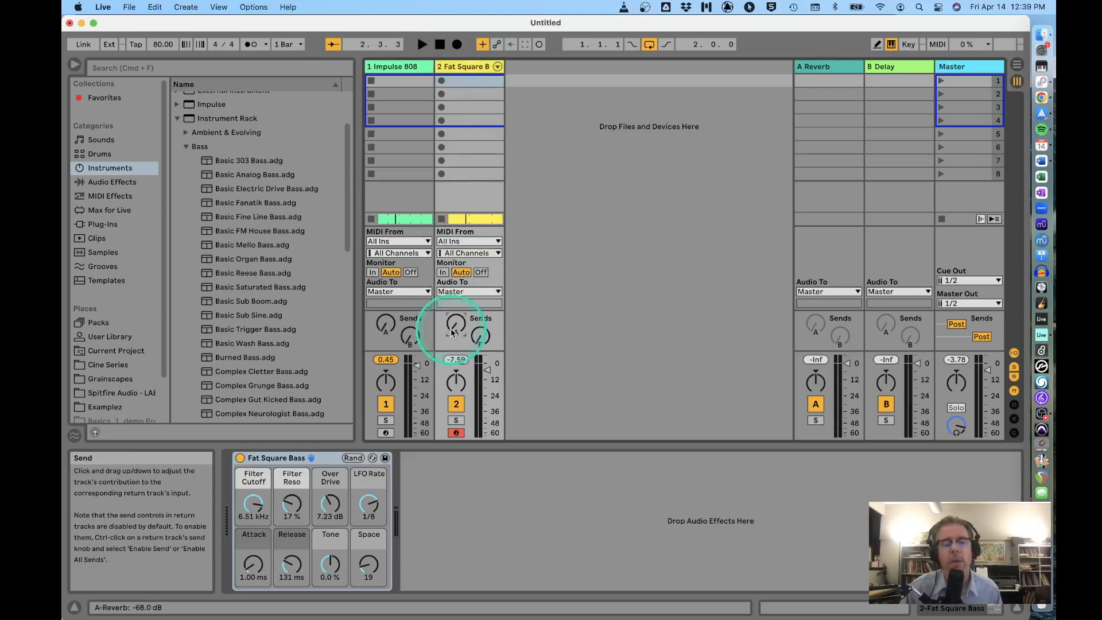
{"action": "key", "text": "Tab"}
{"action": "key", "text": "Tab"}
{"action": "key", "text": "Tab"}
{"action": "key", "text": "space"}
{"action": "key", "text": "Tab"}
{"action": "left_click_drag", "start_coordinate": [459, 329], "coordinate": [460, 326]}
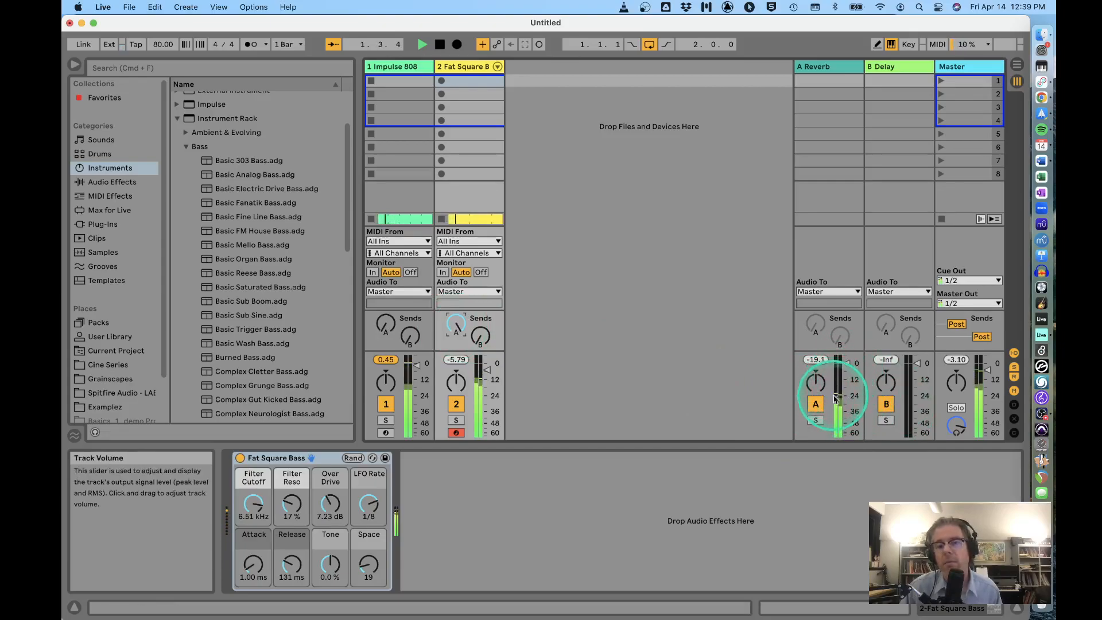
Set the return track's Reverb to Reflect 3.6 dB, Diffuse 2.8 dB, Decay Time 8.19 s, Shape 0.63, Size 129.90 and Density 66 %.
{"action": "left_click", "coordinate": [827, 68]}
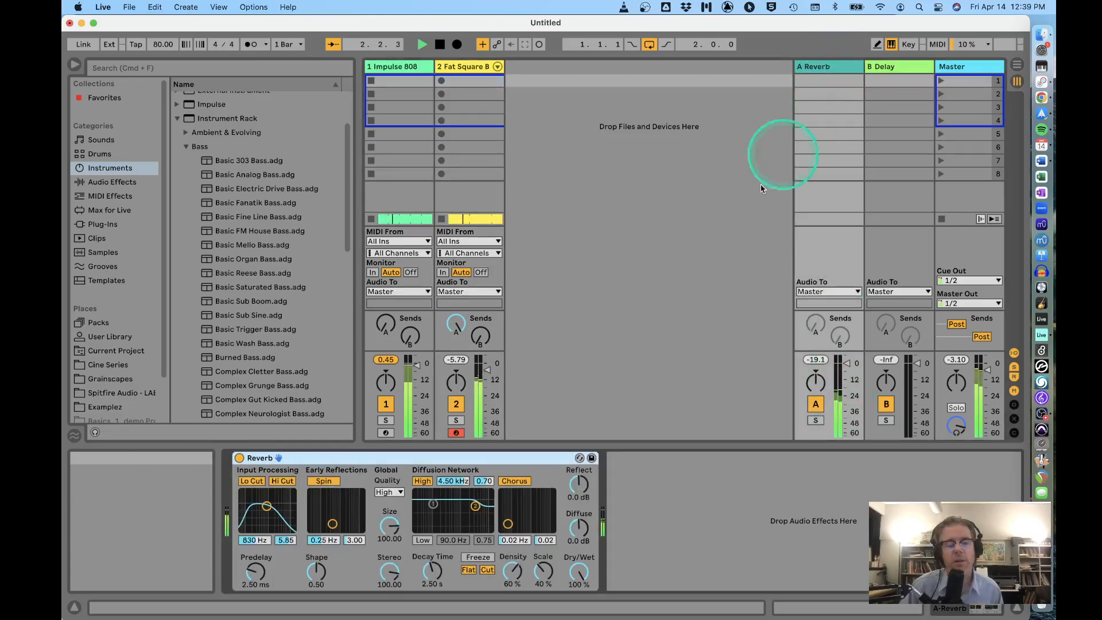
{"action": "left_click_drag", "start_coordinate": [579, 527], "coordinate": [579, 480]}
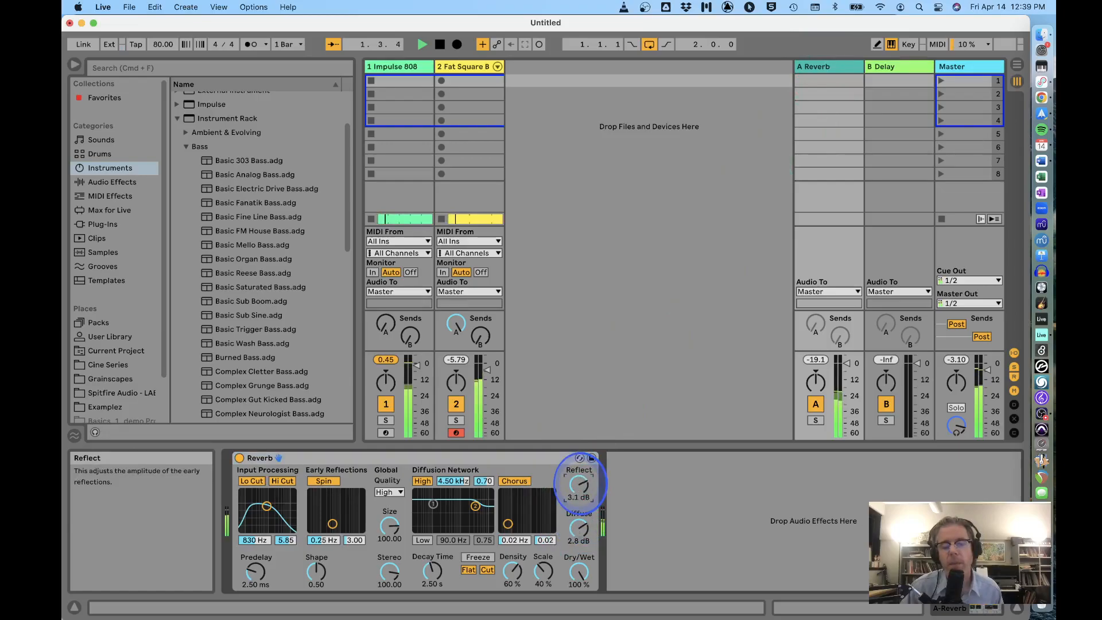
{"action": "left_click_drag", "start_coordinate": [431, 583], "coordinate": [439, 580]}
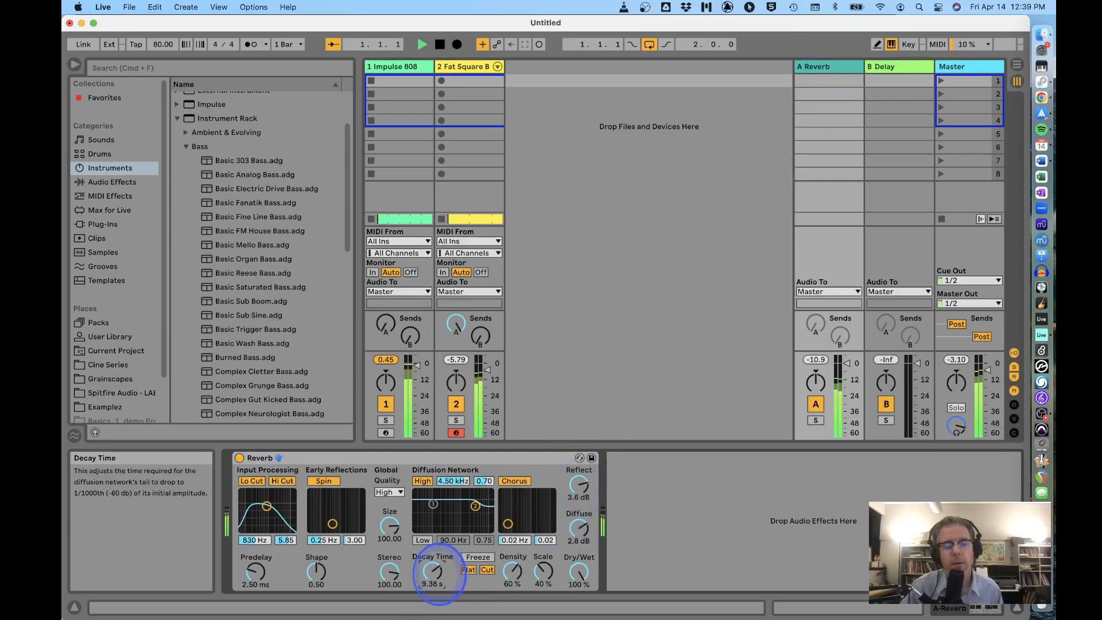
{"action": "left_click", "coordinate": [317, 538]}
{"action": "left_click_drag", "start_coordinate": [317, 572], "coordinate": [317, 572]}
{"action": "left_click_drag", "start_coordinate": [390, 531], "coordinate": [390, 527]}
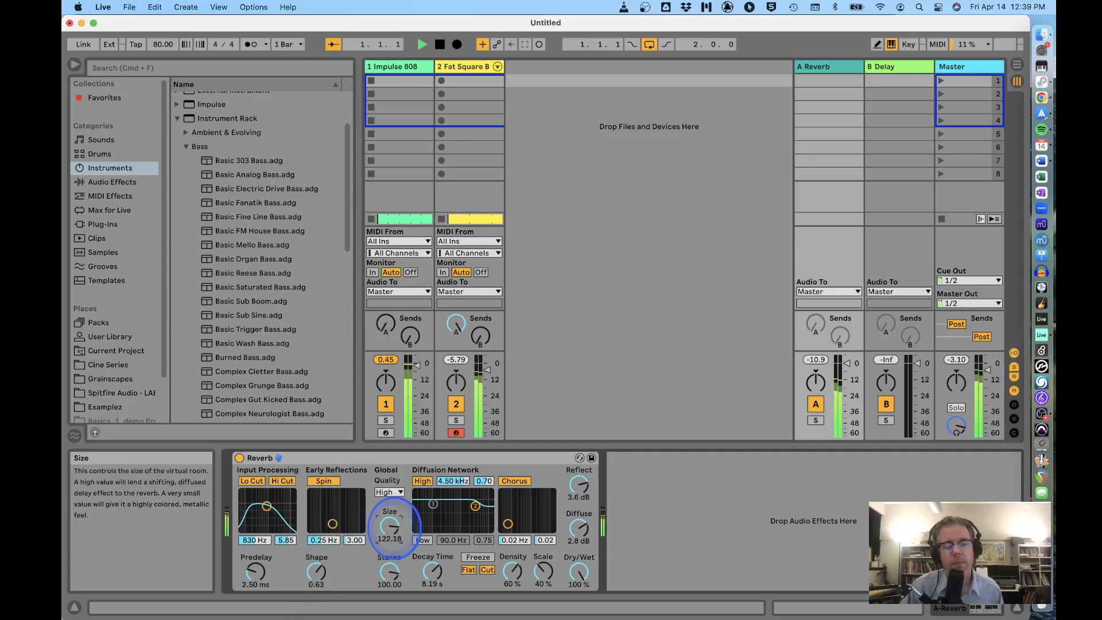
{"action": "left_click_drag", "start_coordinate": [512, 570], "coordinate": [542, 577]}
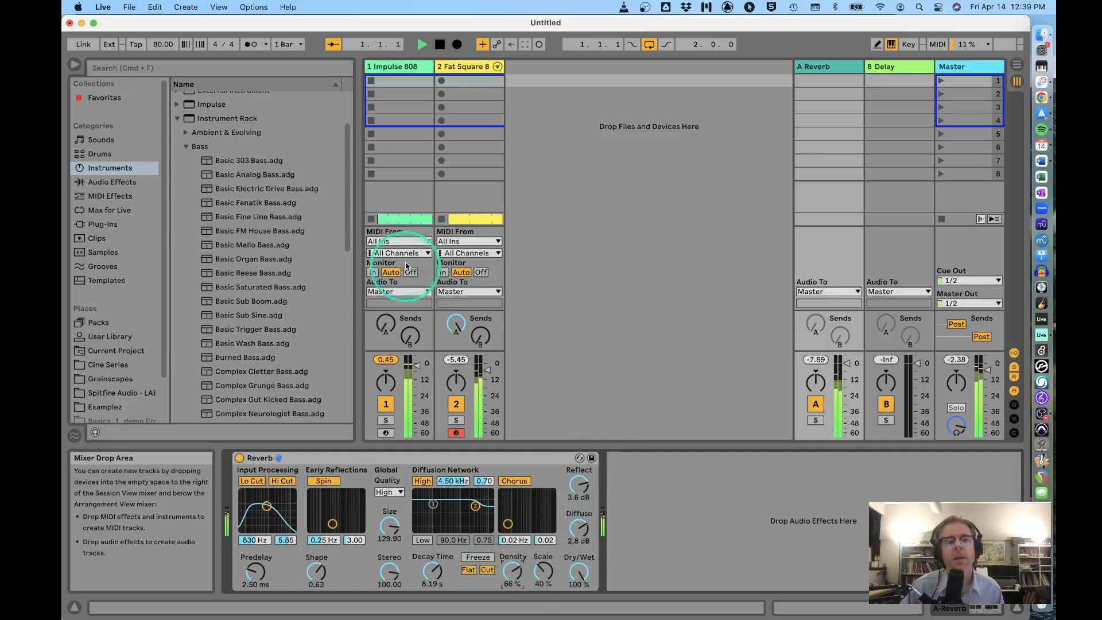
Solo the Impulse 808 track and raise its send to the Delay return to -8.3 dB during playback.
{"action": "left_click", "coordinate": [400, 67]}
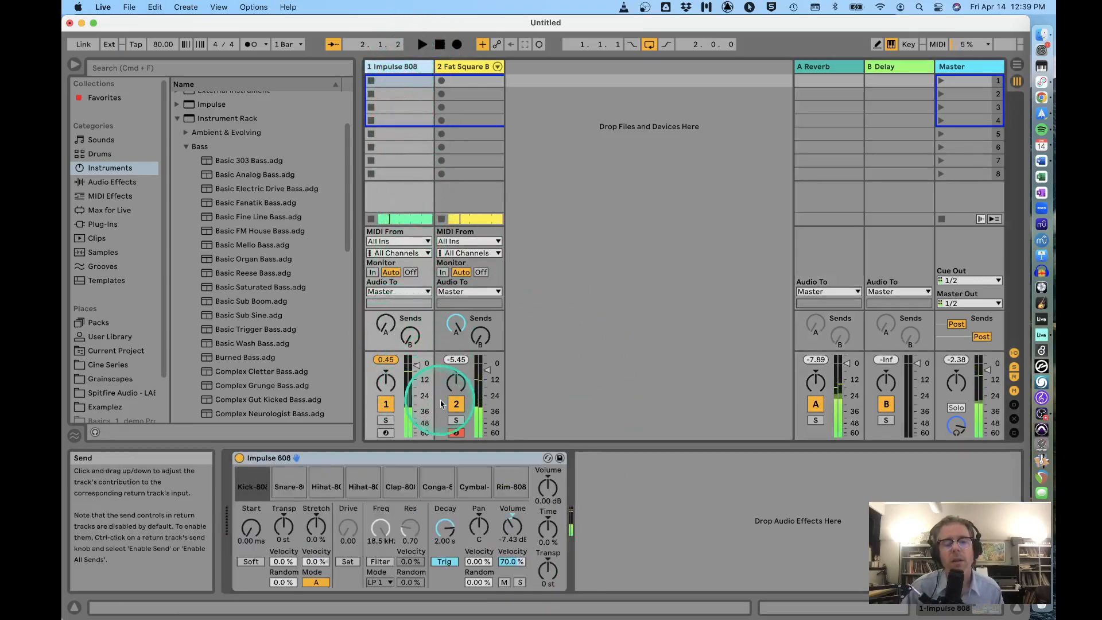
{"action": "left_click", "coordinate": [384, 325]}
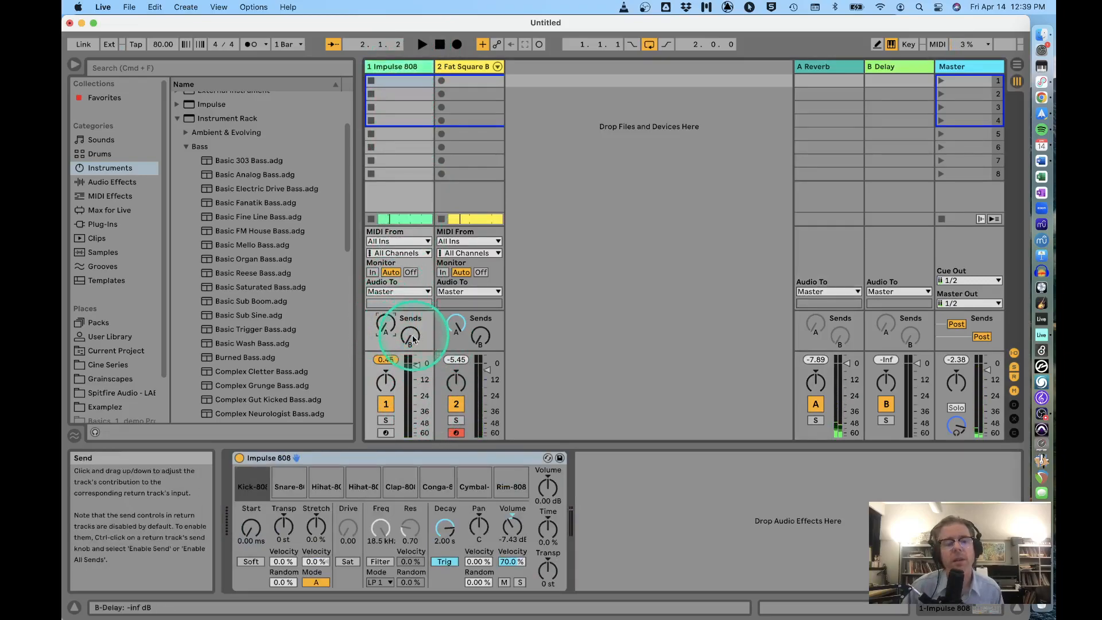
{"action": "left_click_drag", "start_coordinate": [408, 343], "coordinate": [408, 338]}
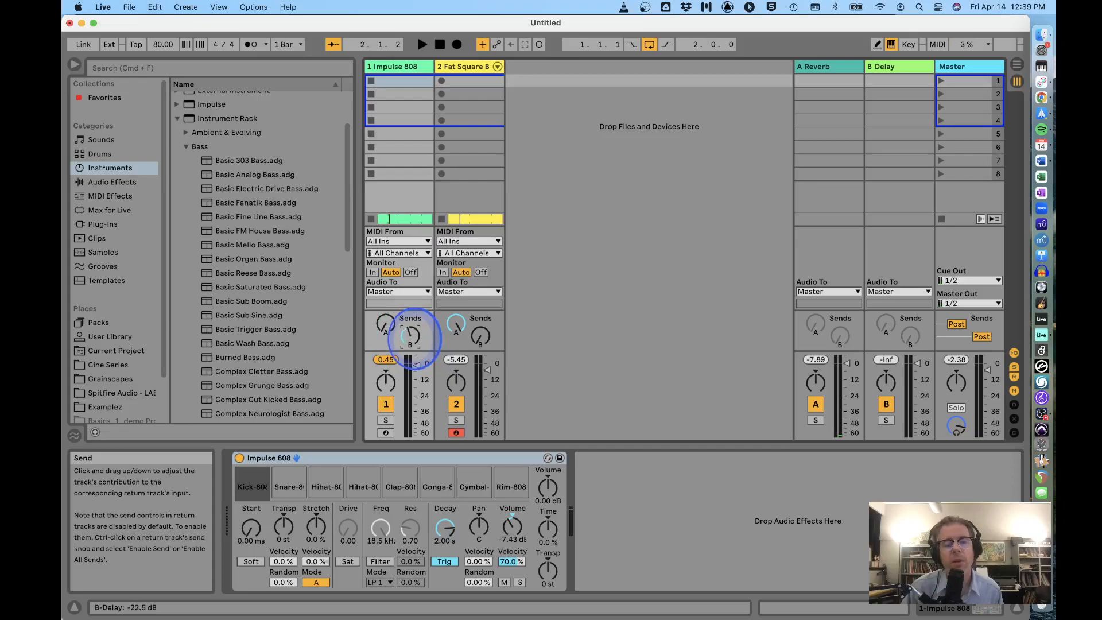
{"action": "left_click", "coordinate": [386, 422]}
{"action": "left_click_drag", "start_coordinate": [410, 337], "coordinate": [410, 321]}
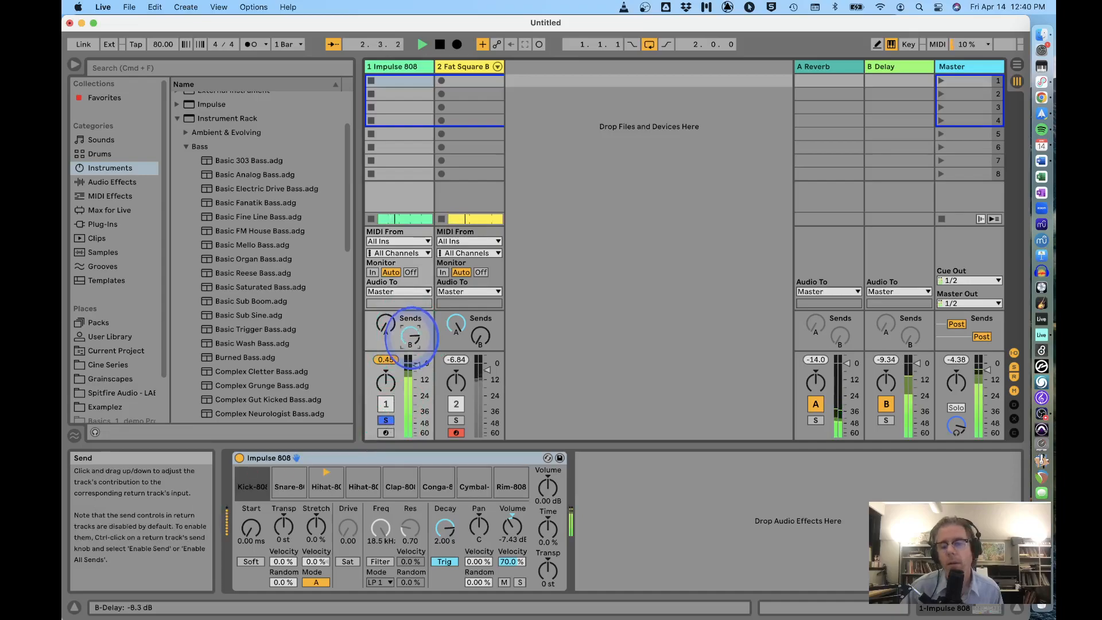
Set the return track's Delay filter to 866 Hz with a width of 2.96, and its feedback to 31 %.
{"action": "left_click", "coordinate": [908, 68]}
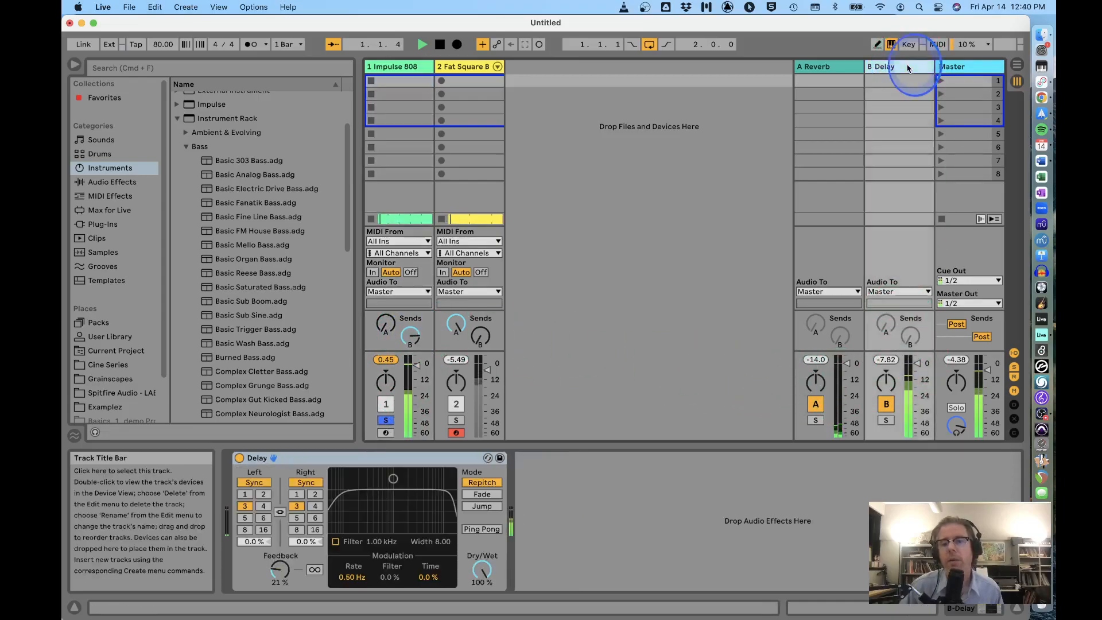
{"action": "left_click_drag", "start_coordinate": [363, 526], "coordinate": [390, 512]}
{"action": "left_click_drag", "start_coordinate": [279, 569], "coordinate": [278, 560]}
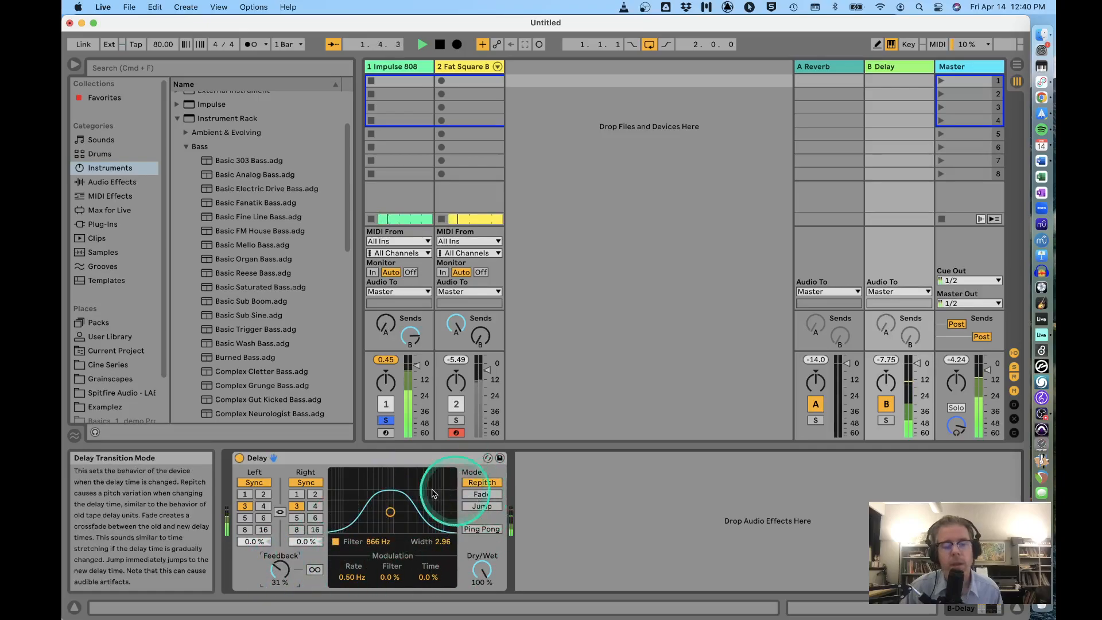
Unsolo the Impulse 808 track, and set the bass track volume to -6.4 dB and the drum track volume to -1.0 dB.
{"action": "left_click", "coordinate": [387, 421]}
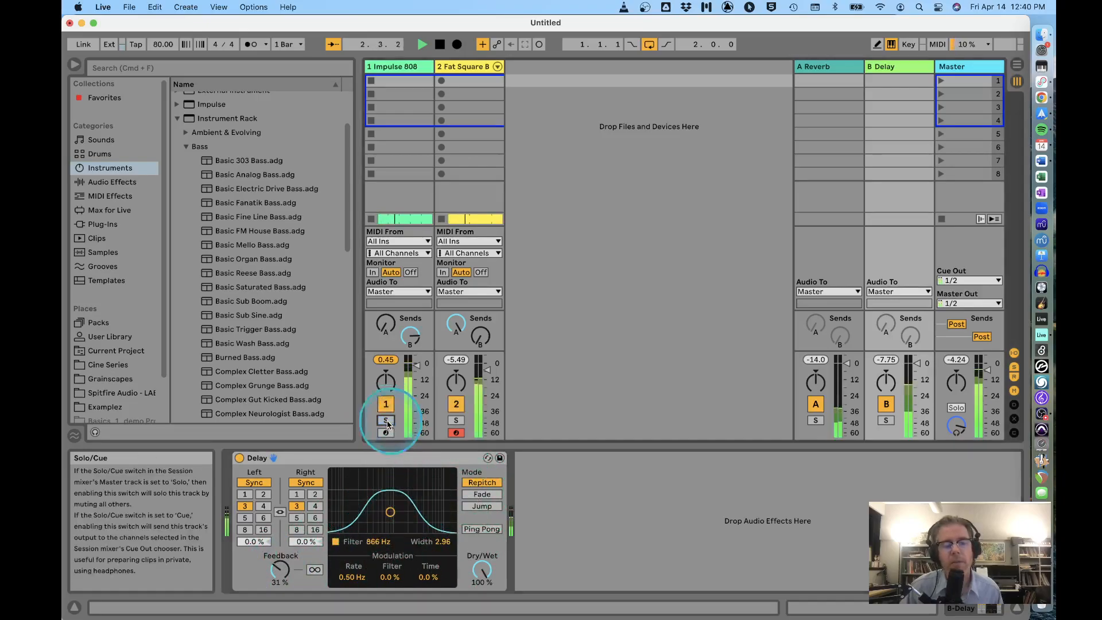
{"action": "left_click_drag", "start_coordinate": [486, 370], "coordinate": [488, 377]}
{"action": "left_click", "coordinate": [418, 368]}
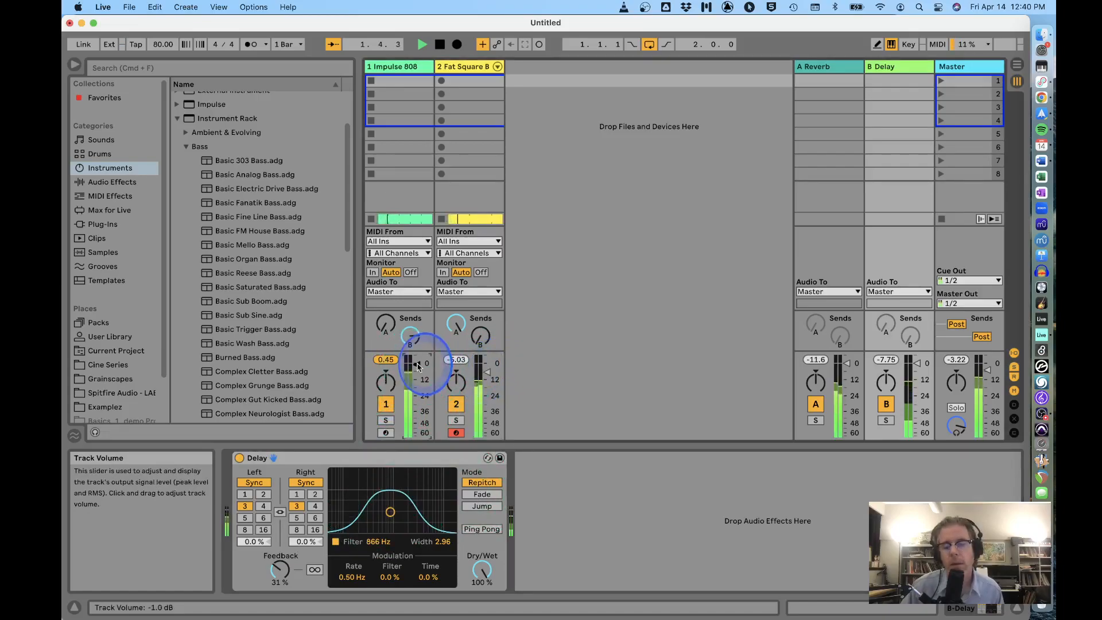
Return to Arrangement View, stop playback, and select the bass clip followed by the Impulse 808 drum clip.
{"action": "key", "text": "Tab"}
{"action": "key", "text": "space"}
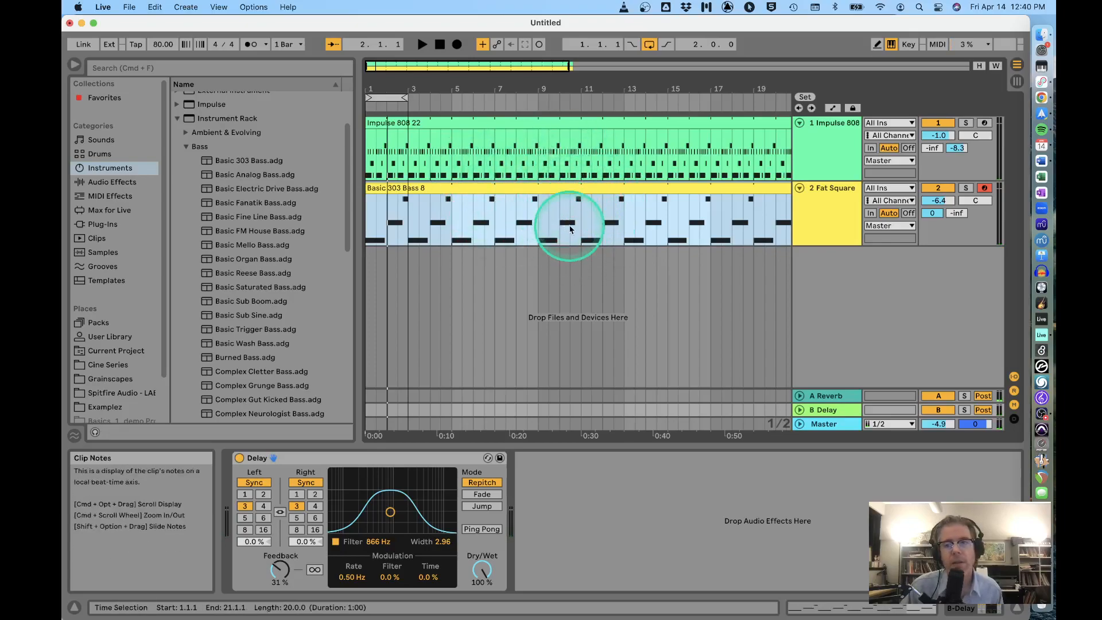
{"action": "left_click", "coordinate": [541, 195]}
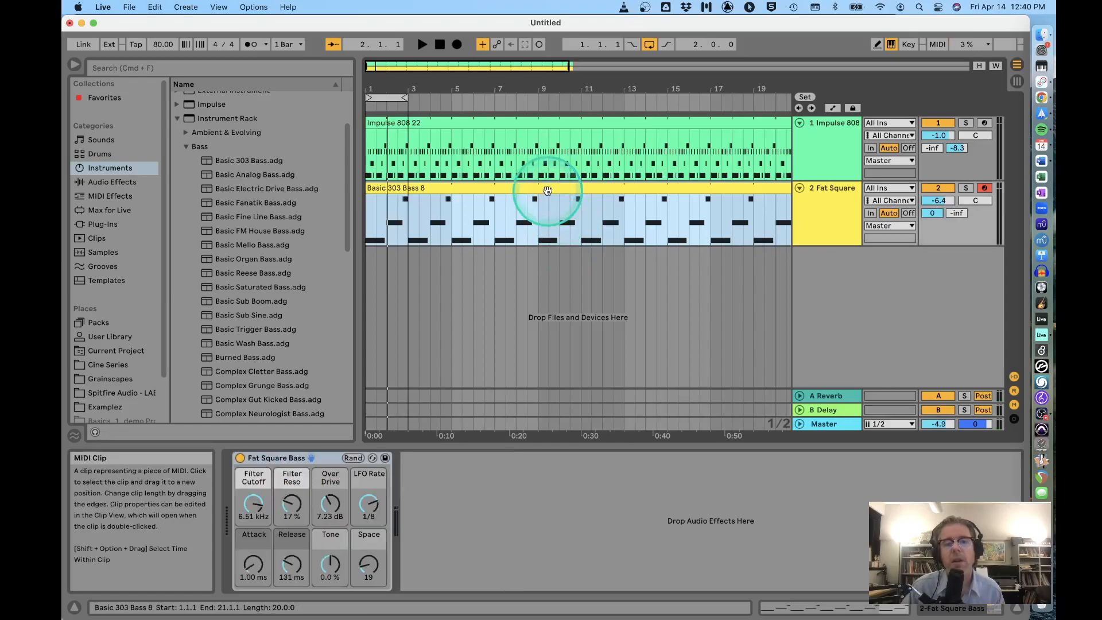
{"action": "left_click", "coordinate": [530, 126]}
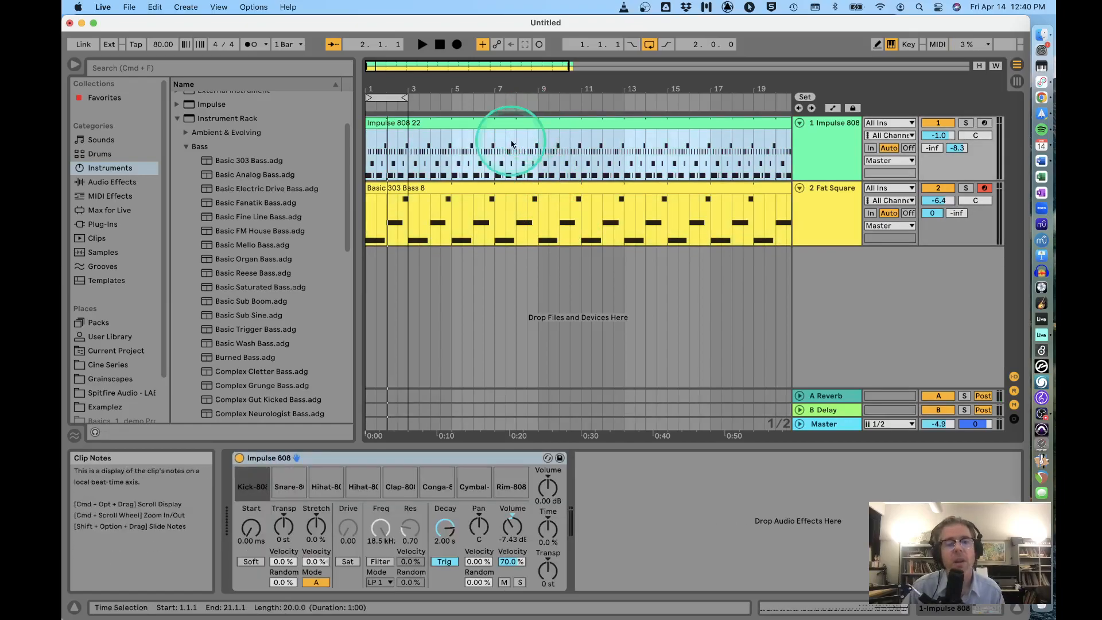
Load the Filter Delay preset Loopo from the Delay & Loop audio effects onto the bass track after Fat Square Bass.
{"action": "left_click", "coordinate": [467, 198]}
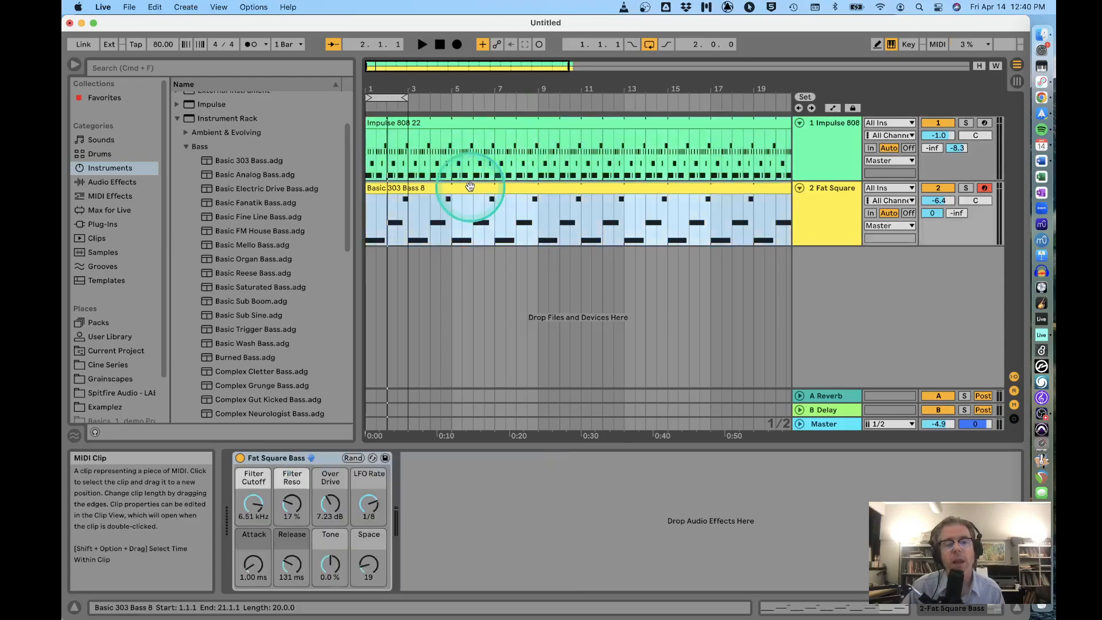
{"action": "left_click", "coordinate": [826, 189]}
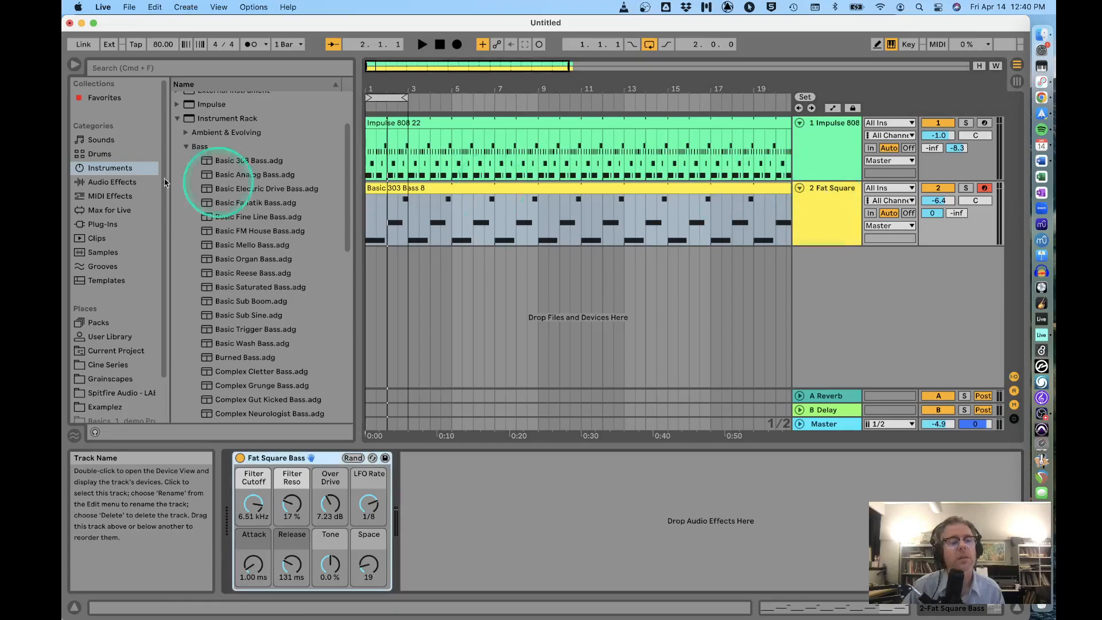
{"action": "left_click", "coordinate": [97, 185]}
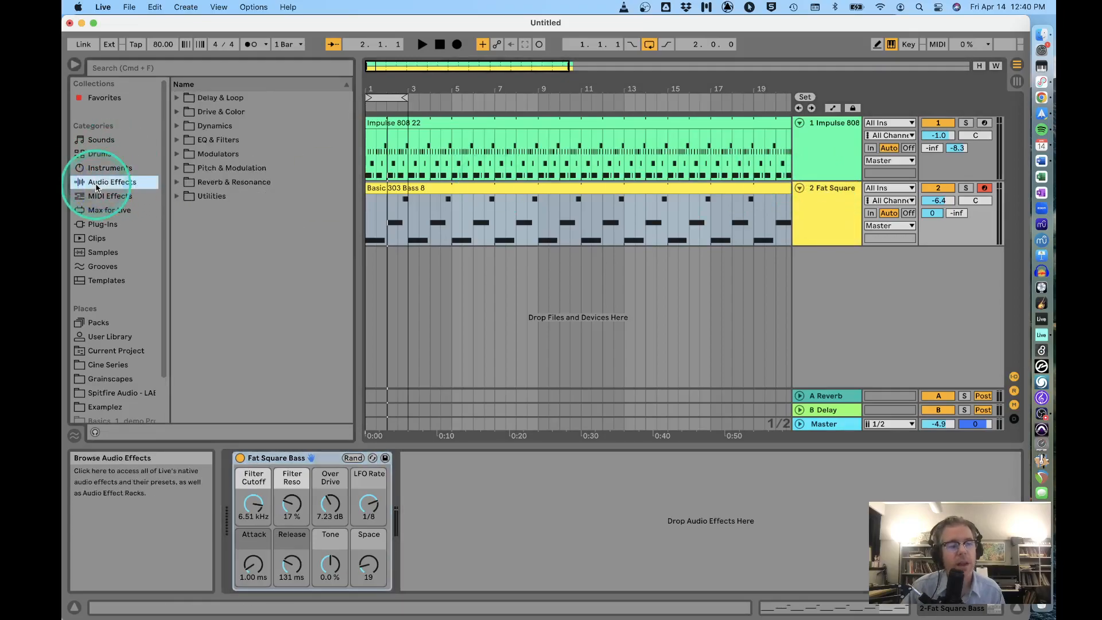
{"action": "left_click", "coordinate": [178, 99]}
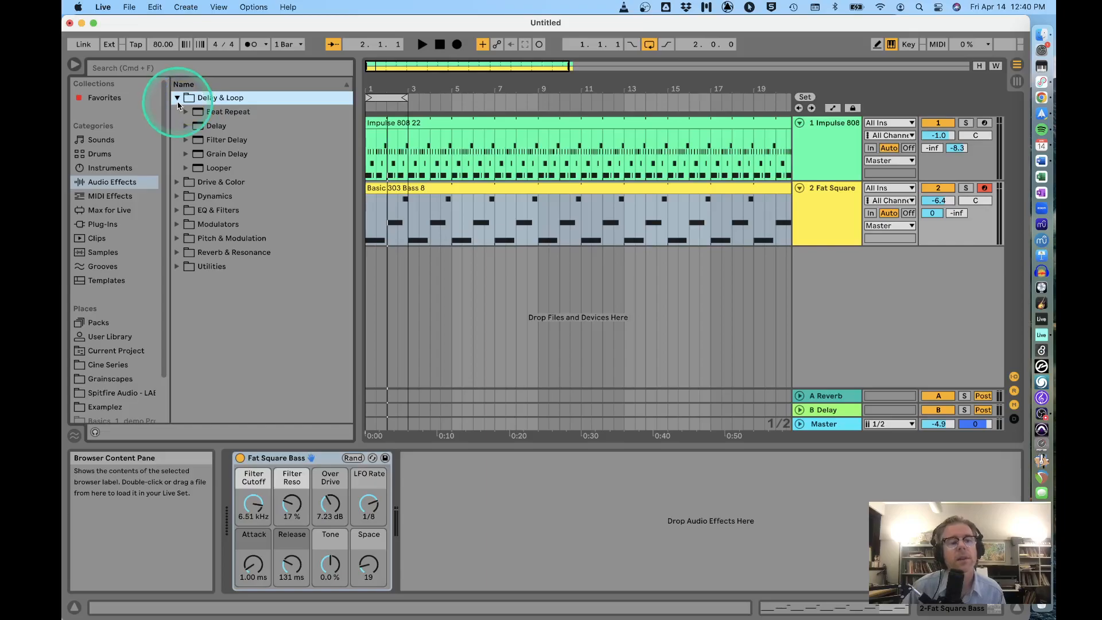
{"action": "left_click", "coordinate": [186, 141]}
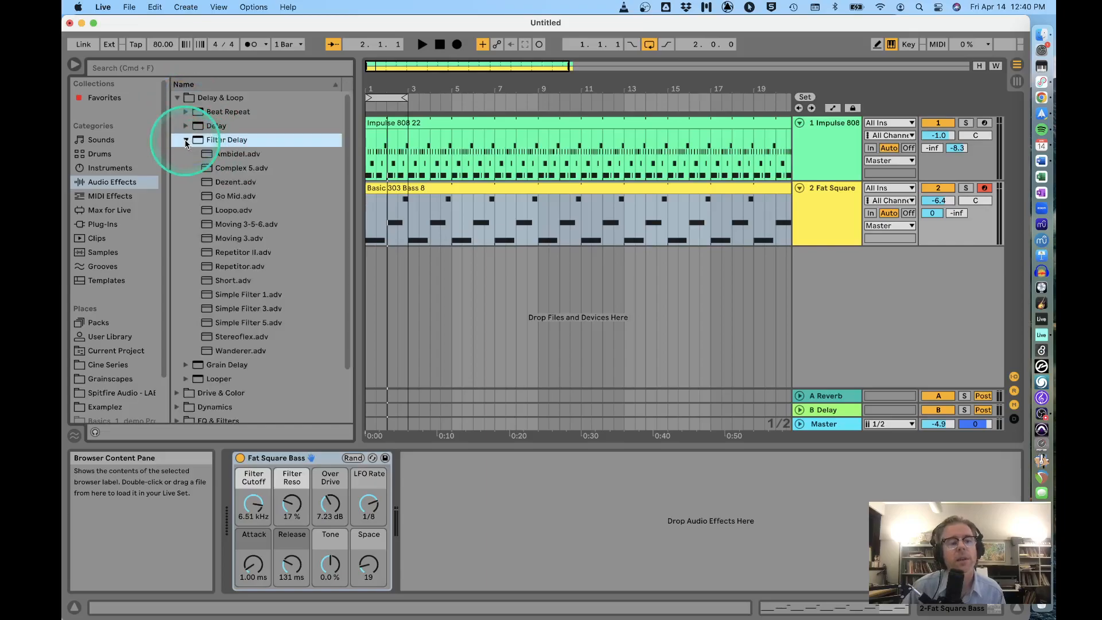
{"action": "left_click", "coordinate": [208, 212]}
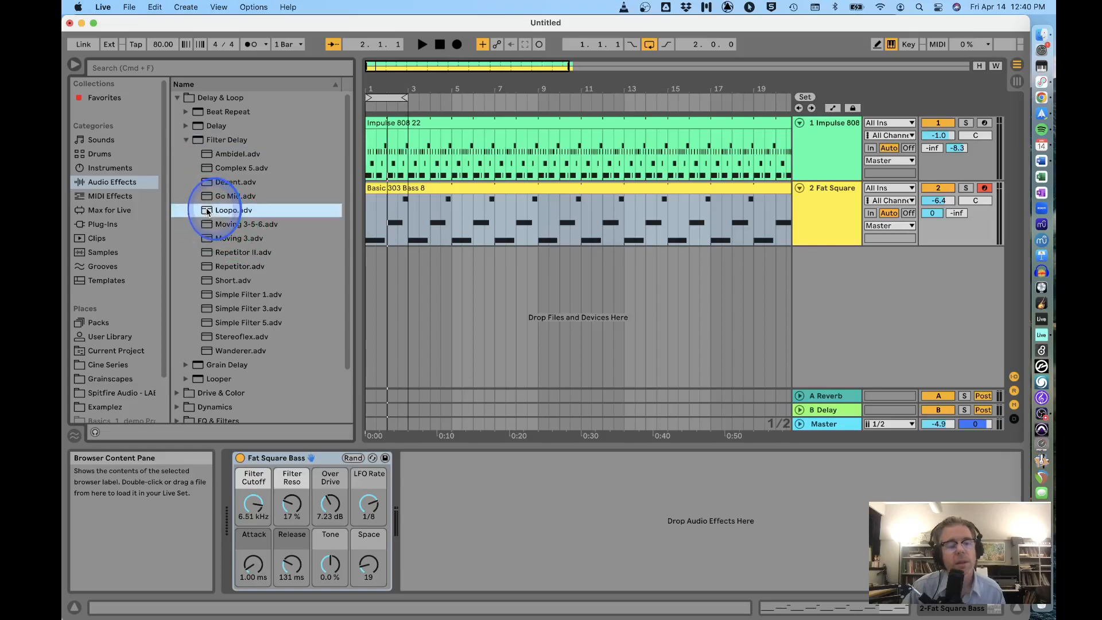
{"action": "left_click_drag", "start_coordinate": [208, 212], "coordinate": [485, 532]}
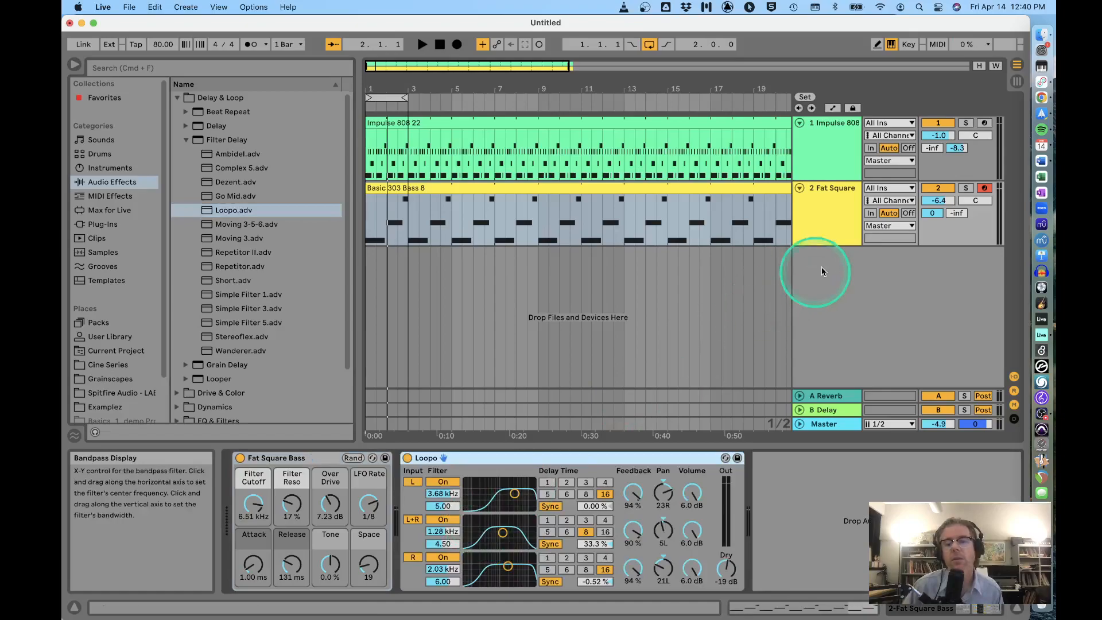
Solo the bass track, start playback, and lower the Loopo delay's dry volume to -34 dB.
{"action": "left_click", "coordinate": [826, 189]}
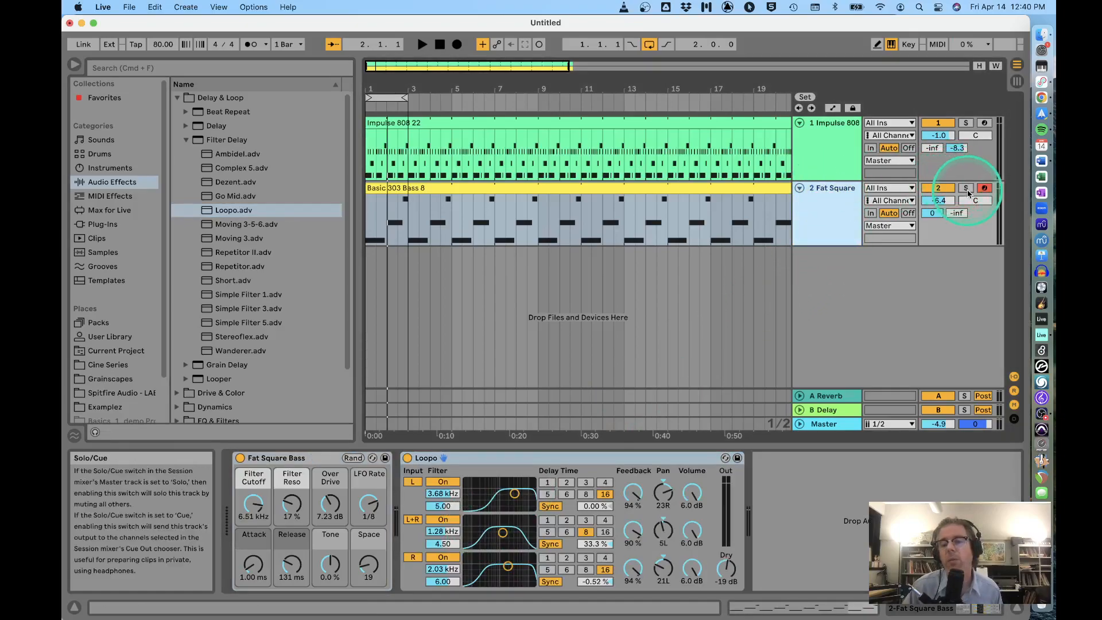
{"action": "key", "text": "space"}
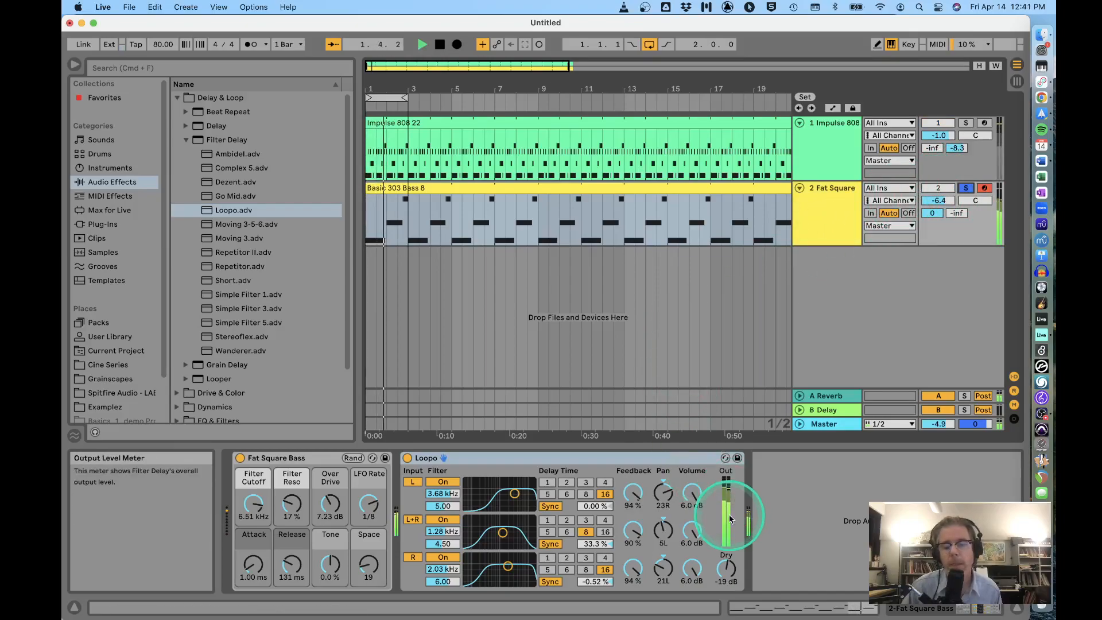
{"action": "left_click_drag", "start_coordinate": [724, 576], "coordinate": [733, 566]}
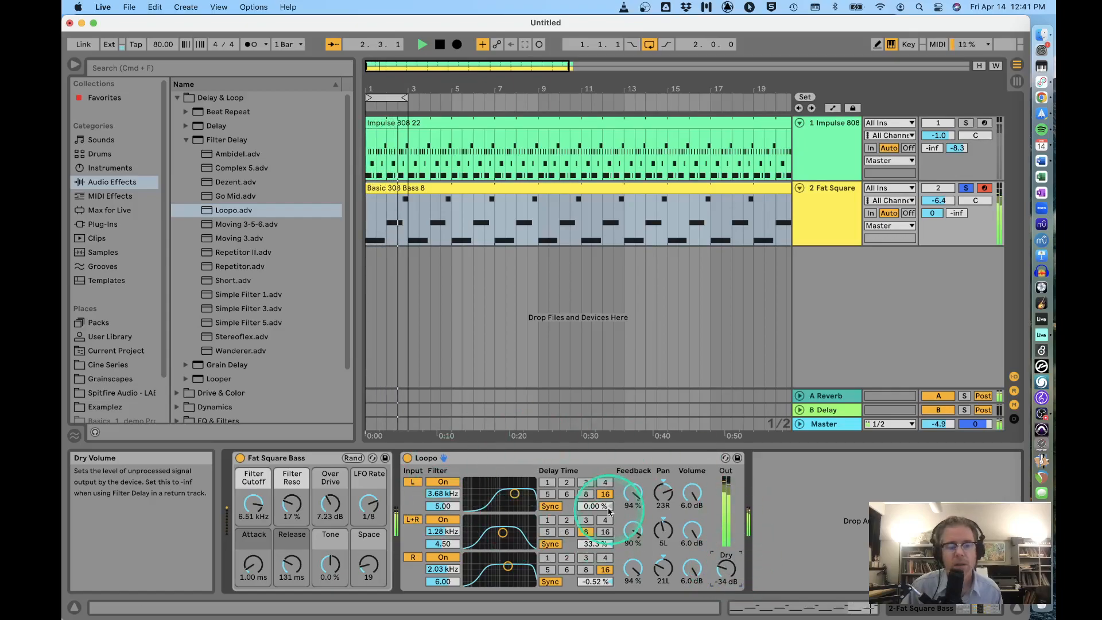
Turn the bass track's Reverb send down to -inf, and set the Loopo delay's dry volume to -23 dB.
{"action": "left_click", "coordinate": [465, 191]}
{"action": "key", "text": "Tab"}
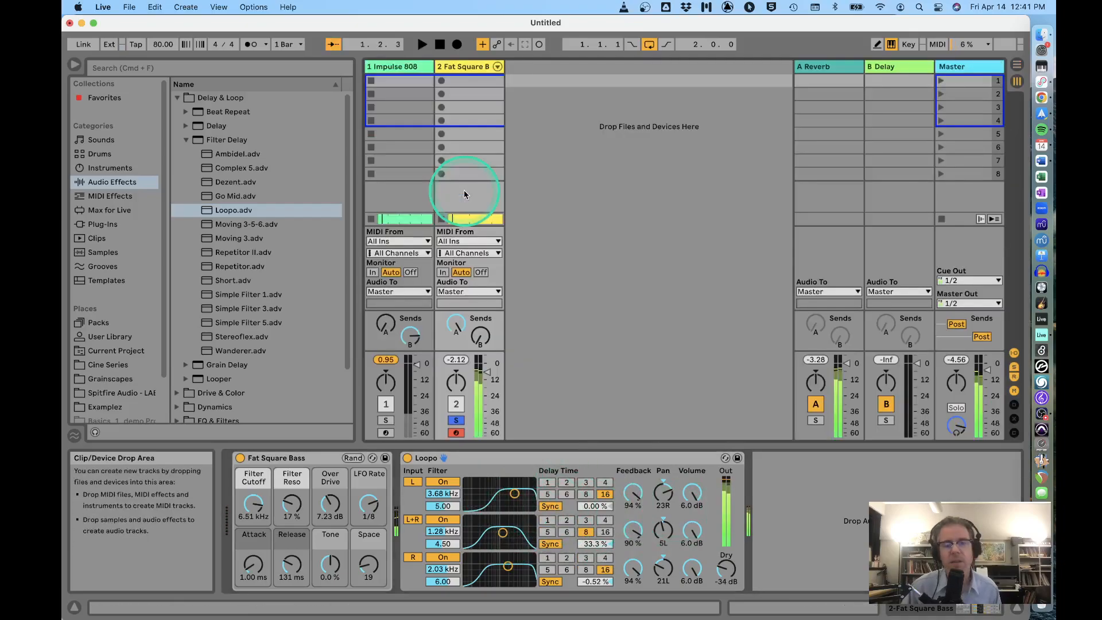
{"action": "left_click", "coordinate": [456, 325]}
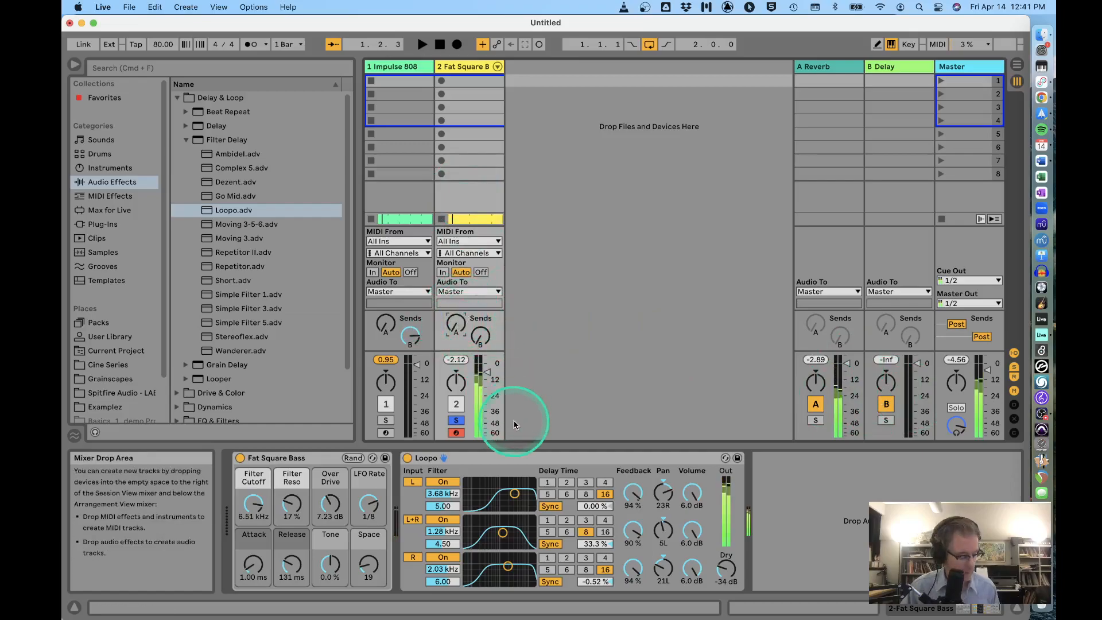
{"action": "key", "text": "Tab"}
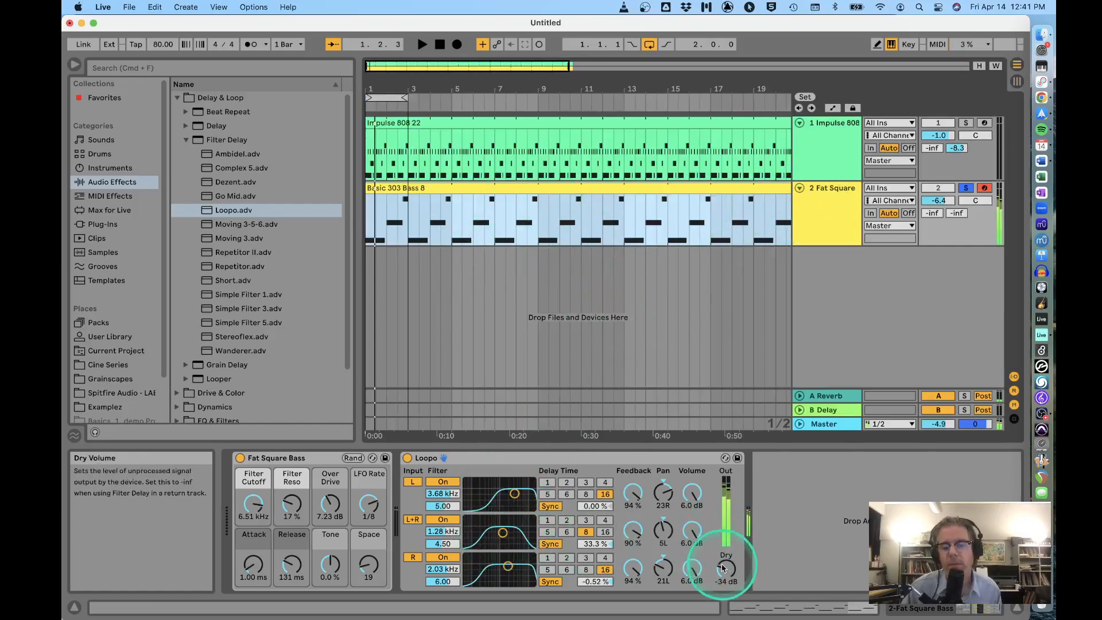
{"action": "left_click_drag", "start_coordinate": [726, 569], "coordinate": [728, 565]}
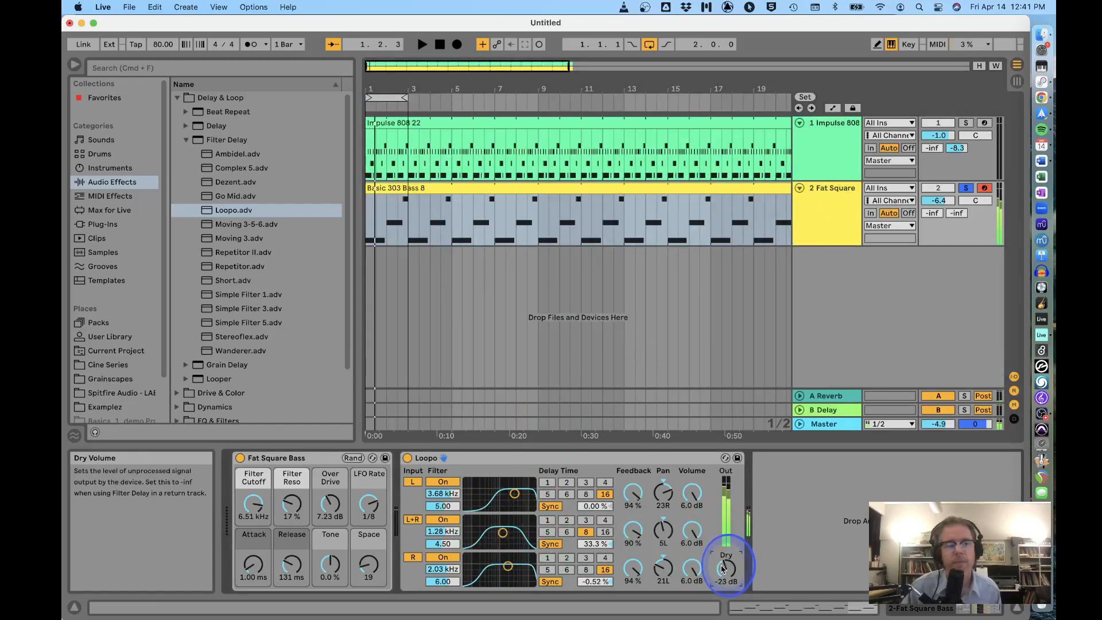
Replace Loopo on the bass track with Ambidel, audition it and Stereoflex during playback, and settle on the Repetitor preset.
{"action": "left_click", "coordinate": [227, 154]}
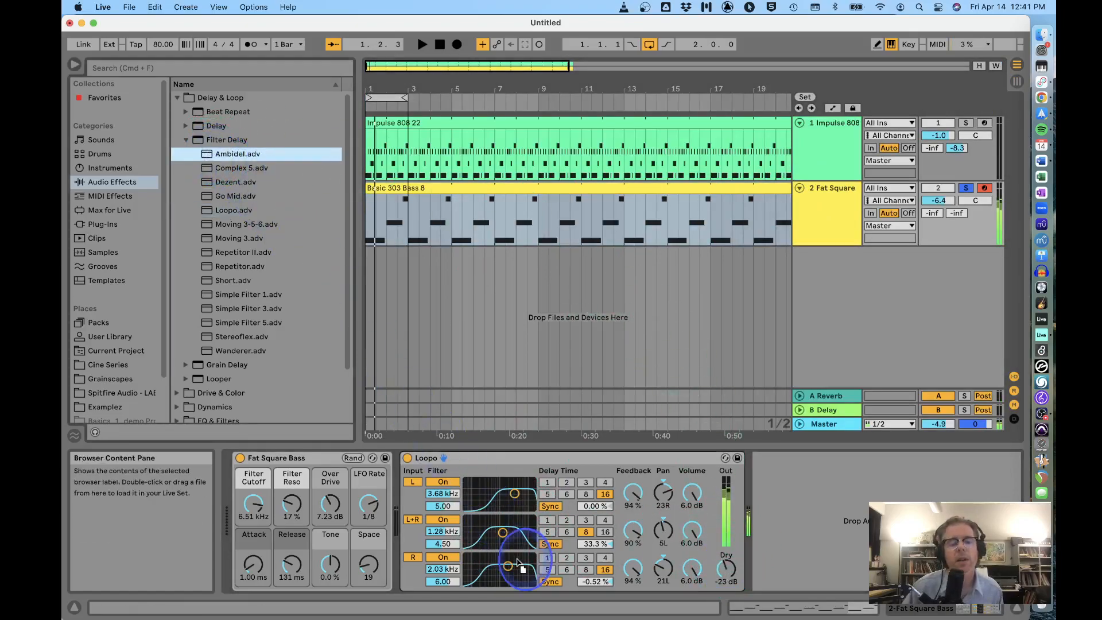
{"action": "left_click_drag", "start_coordinate": [518, 564], "coordinate": [517, 554]}
{"action": "key", "text": "space"}
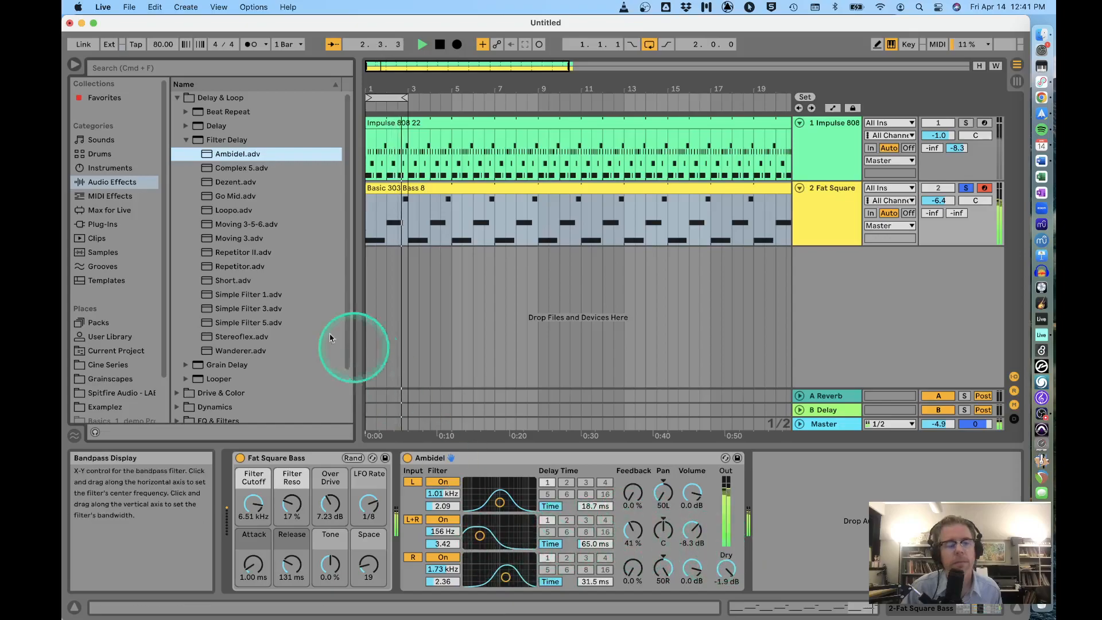
{"action": "left_click_drag", "start_coordinate": [208, 338], "coordinate": [457, 500]}
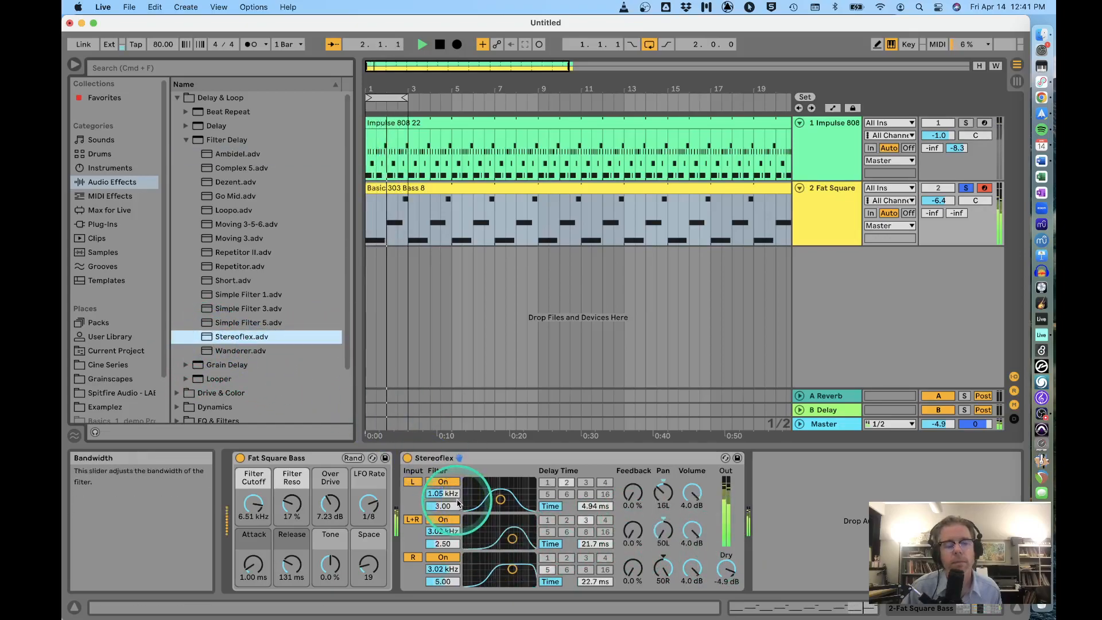
{"action": "left_click_drag", "start_coordinate": [208, 267], "coordinate": [442, 520]}
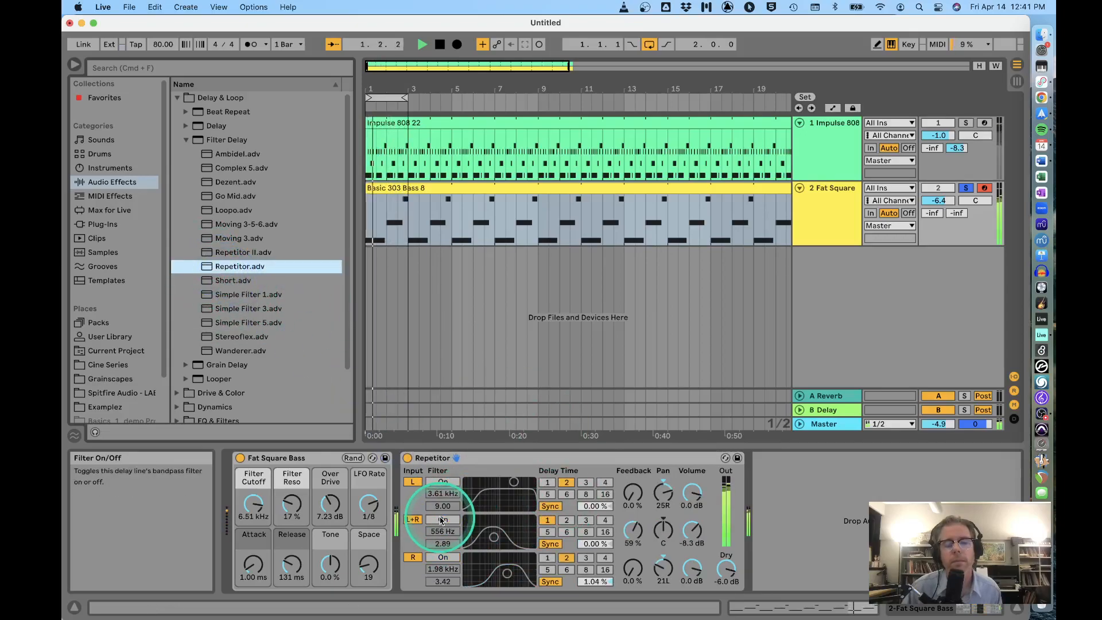
Set the bass track's Reverb send to -17.0 dB, unsolo the track, stop playback, and return to Arrangement View.
{"action": "left_click", "coordinate": [602, 351]}
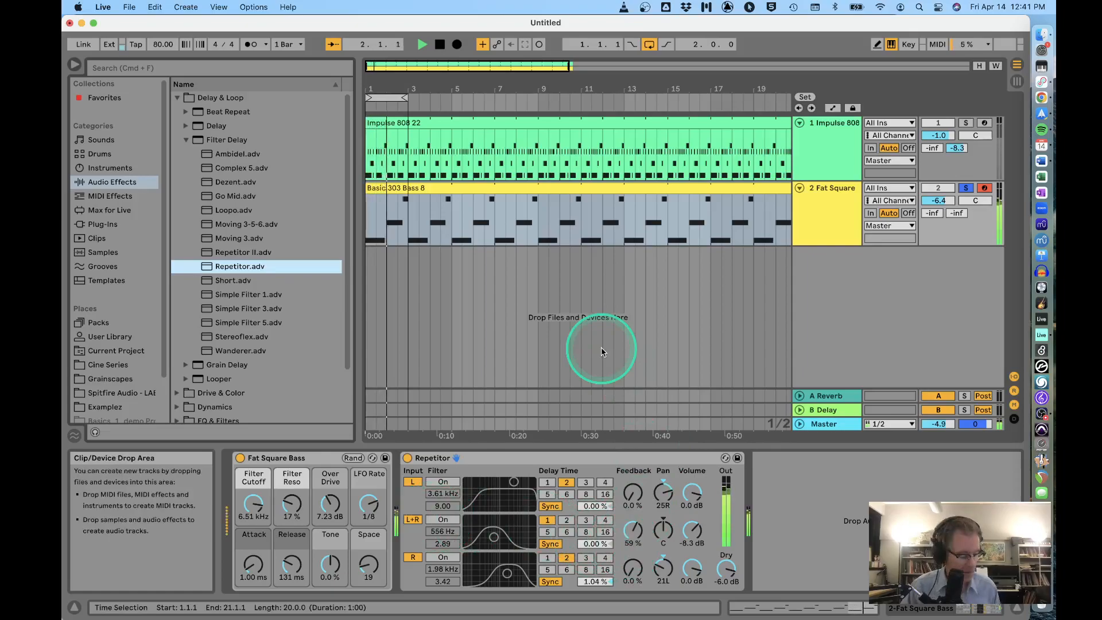
{"action": "key", "text": "Tab"}
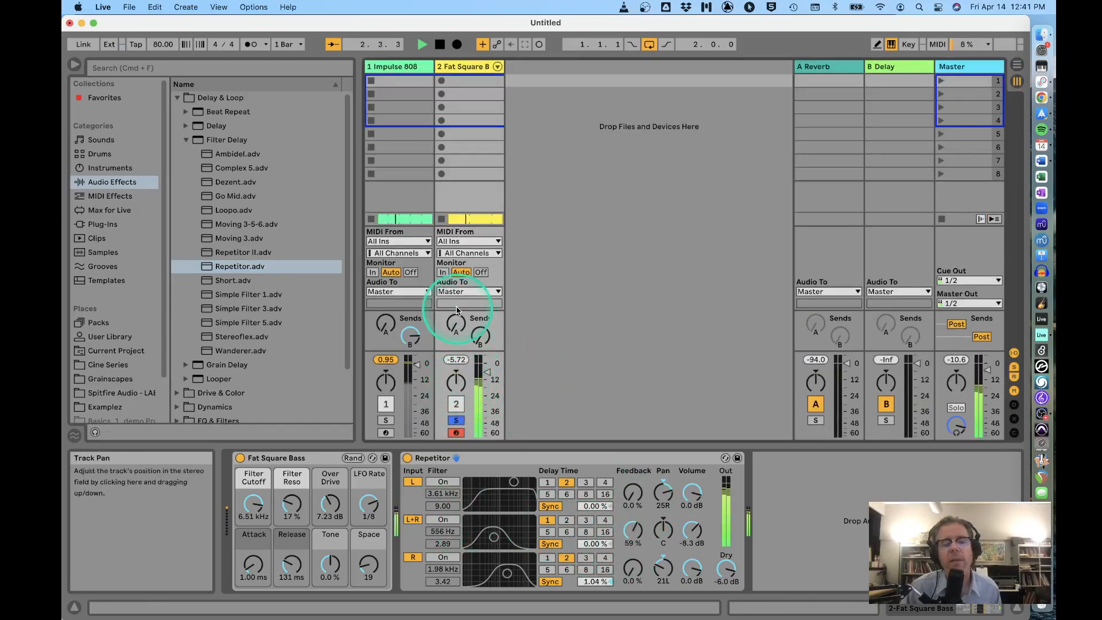
{"action": "left_click", "coordinate": [456, 326]}
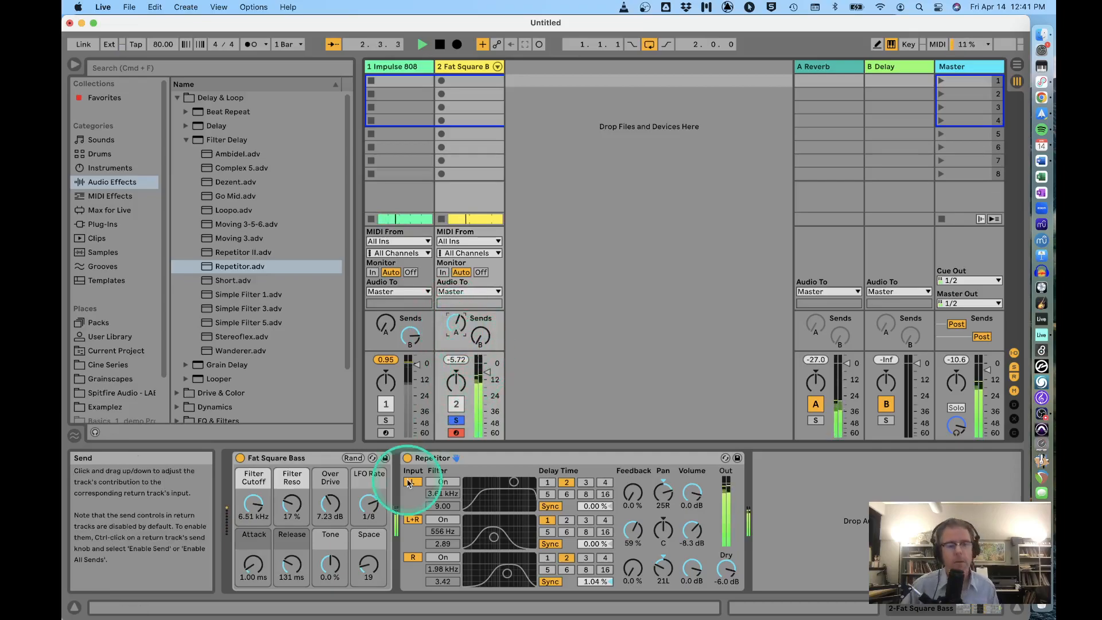
{"action": "left_click", "coordinate": [457, 421]}
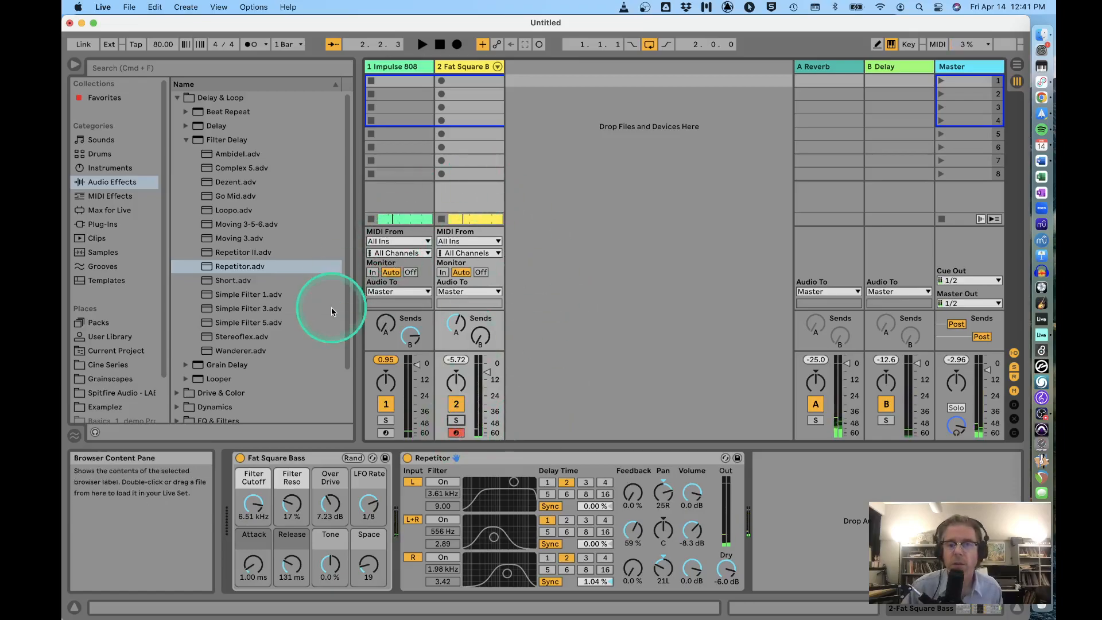
{"action": "key", "text": "Tab"}
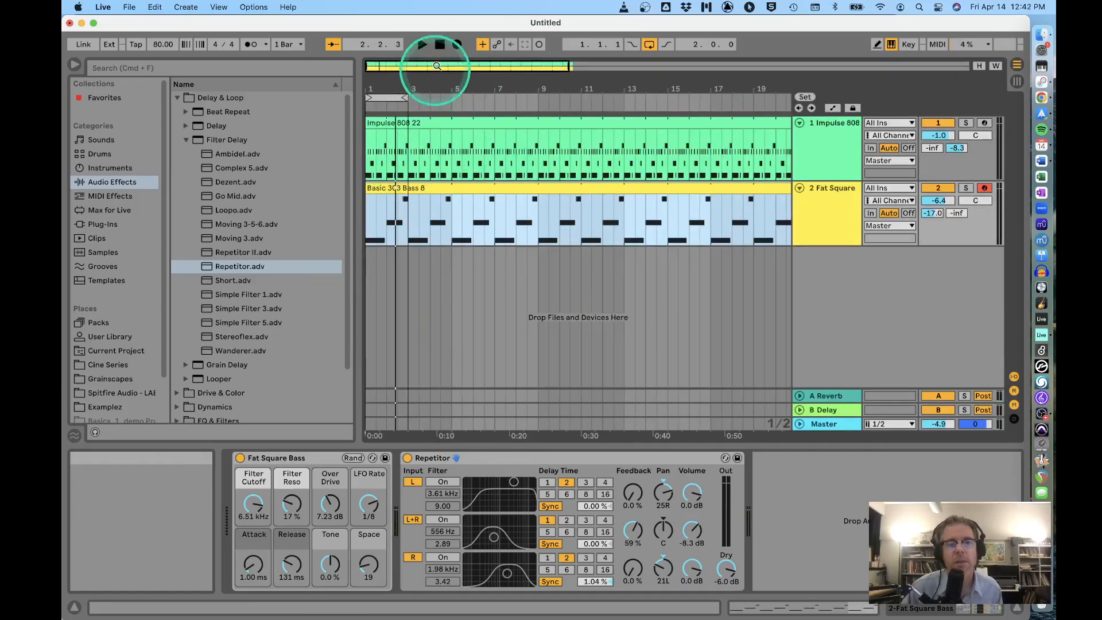